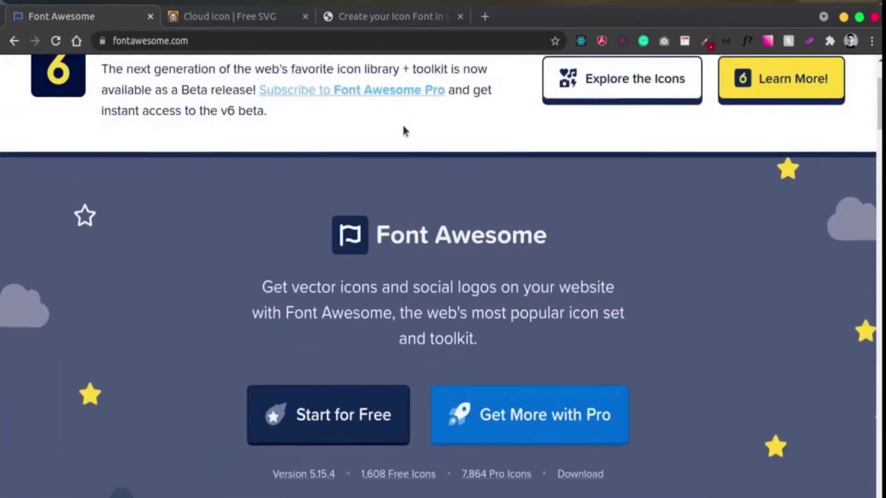
{"action": "scroll", "coordinate": [402, 122], "scroll_direction": "up", "scroll_amount": 3}
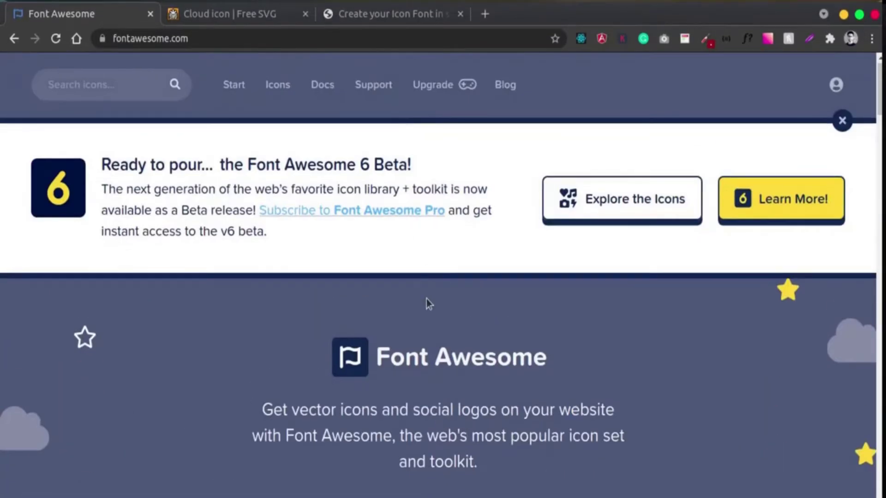
Step: Switch to the 'Cloud icon | Free SVG' tab to show the blue gradient cloud illustration
{"action": "scroll", "coordinate": [215, 380], "scroll_direction": "down", "scroll_amount": 10}
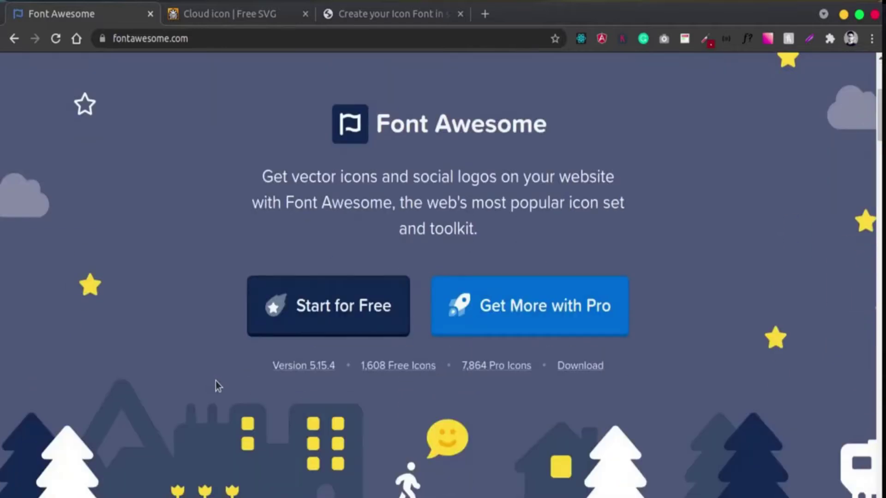
{"action": "scroll", "coordinate": [203, 387], "scroll_direction": "down", "scroll_amount": 4}
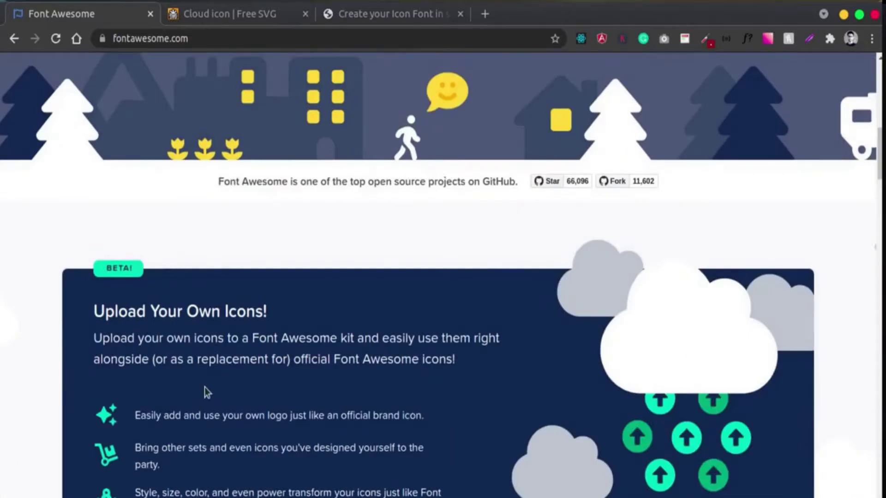
{"action": "scroll", "coordinate": [10, 373], "scroll_direction": "down", "scroll_amount": 3}
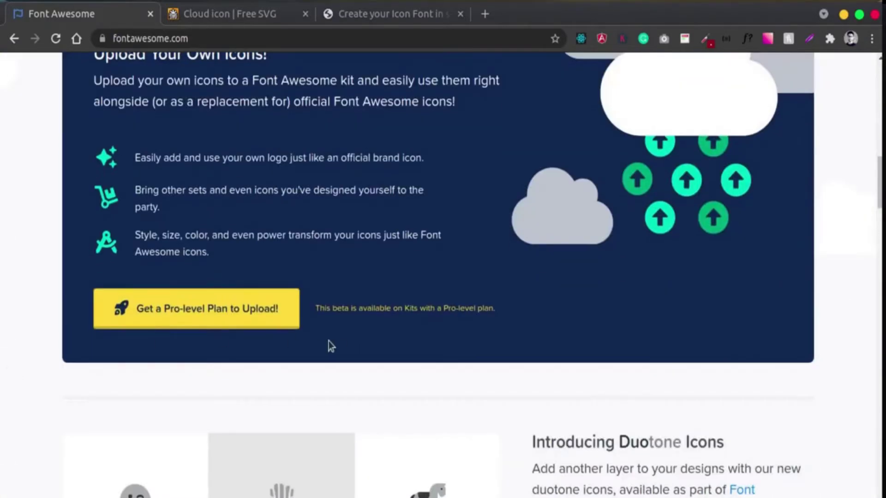
{"action": "scroll", "coordinate": [496, 361], "scroll_direction": "down", "scroll_amount": 3}
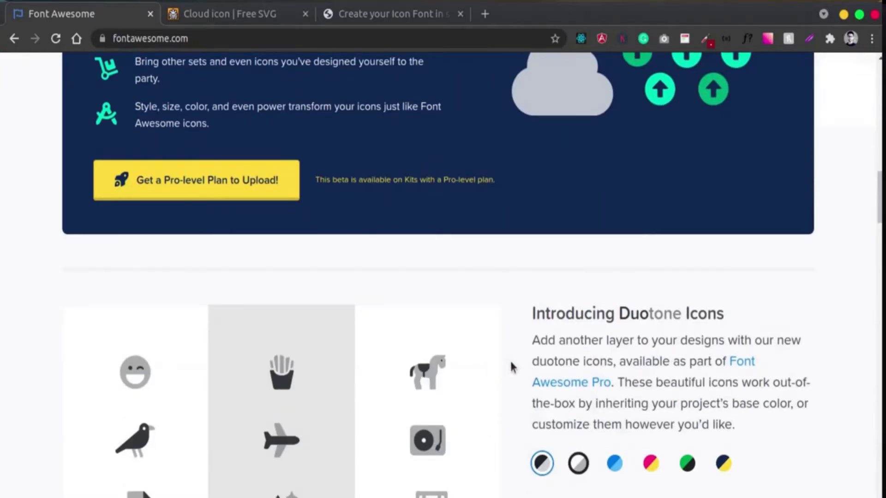
{"action": "scroll", "coordinate": [510, 368], "scroll_direction": "down", "scroll_amount": 7}
{"action": "scroll", "coordinate": [511, 364], "scroll_direction": "up", "scroll_amount": 20}
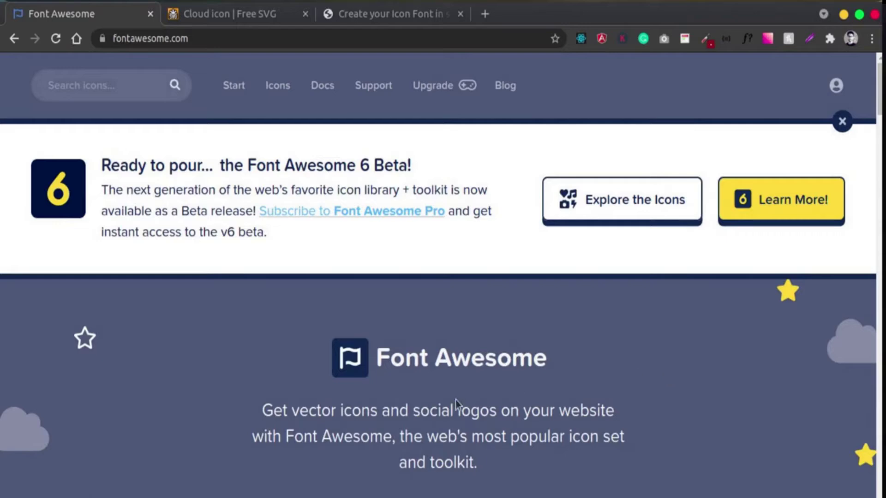
{"action": "left_click", "coordinate": [227, 14]}
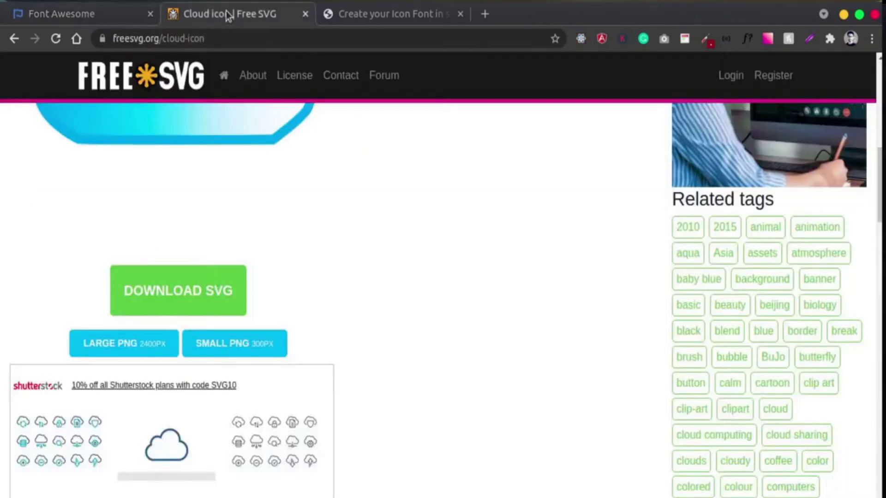
{"action": "scroll", "coordinate": [364, 325], "scroll_direction": "up", "scroll_amount": 4}
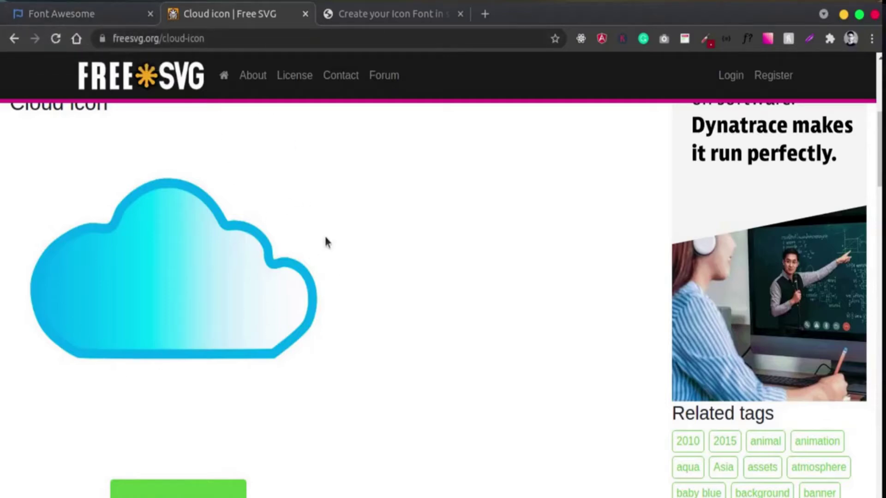
Step: Switch to the Font Awesome homepage and browse it, ending at the top with the v6 beta banner
{"action": "left_click", "coordinate": [99, 23]}
{"action": "scroll", "coordinate": [259, 456], "scroll_direction": "down", "scroll_amount": 5}
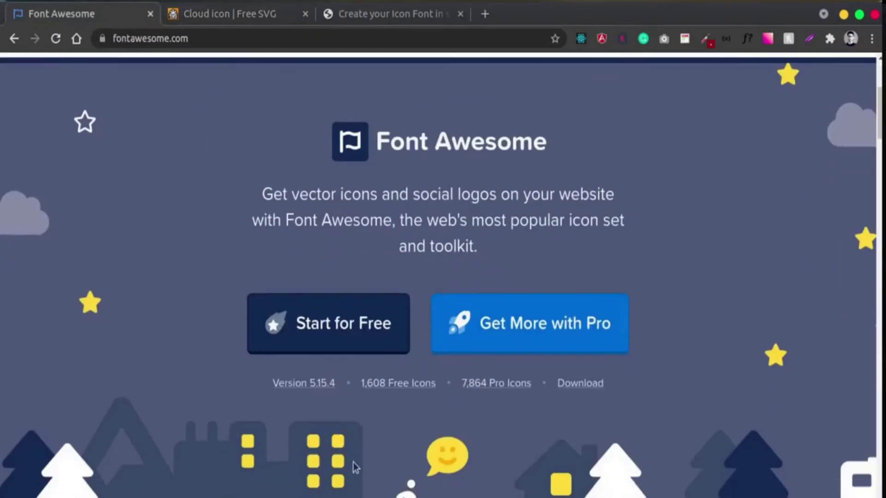
{"action": "scroll", "coordinate": [323, 416], "scroll_direction": "down", "scroll_amount": 5}
{"action": "scroll", "coordinate": [309, 354], "scroll_direction": "up", "scroll_amount": 7}
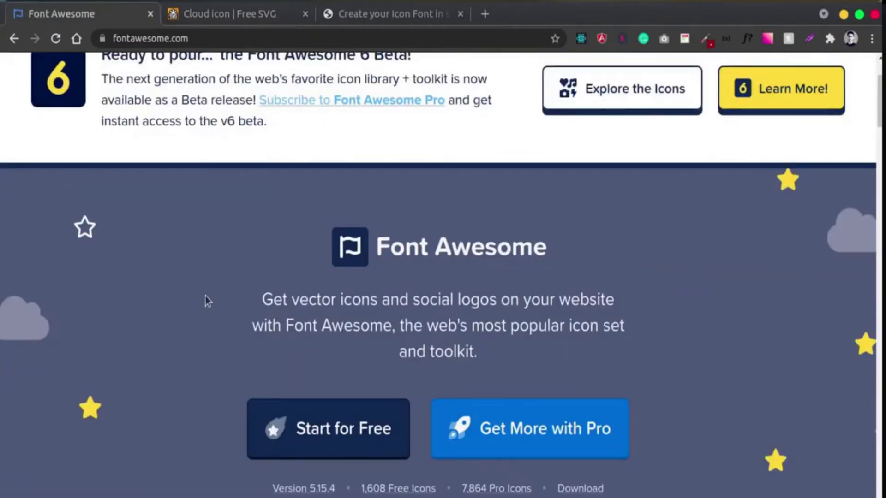
{"action": "scroll", "coordinate": [205, 296], "scroll_direction": "up", "scroll_amount": 3}
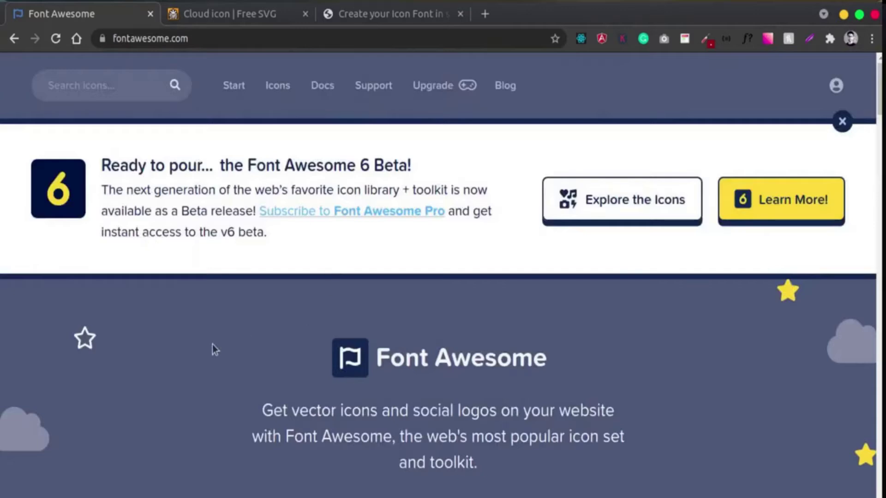
{"action": "scroll", "coordinate": [213, 345], "scroll_direction": "down", "scroll_amount": 6}
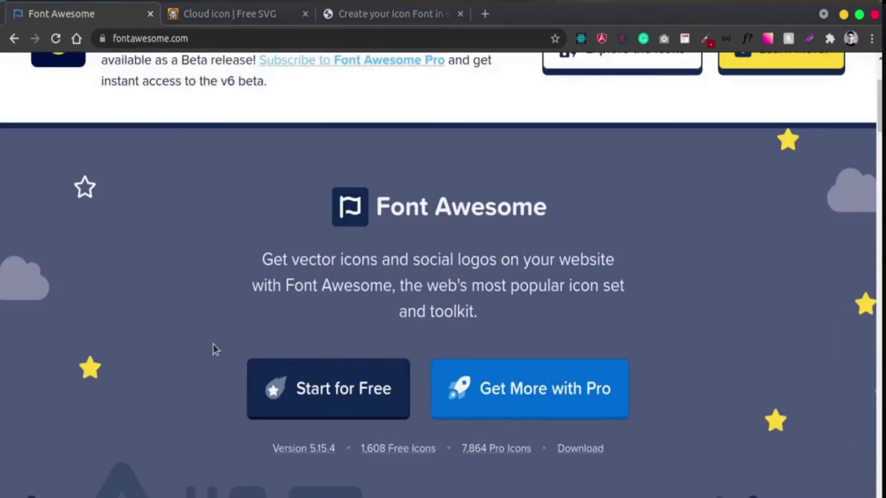
{"action": "scroll", "coordinate": [191, 398], "scroll_direction": "up", "scroll_amount": 7}
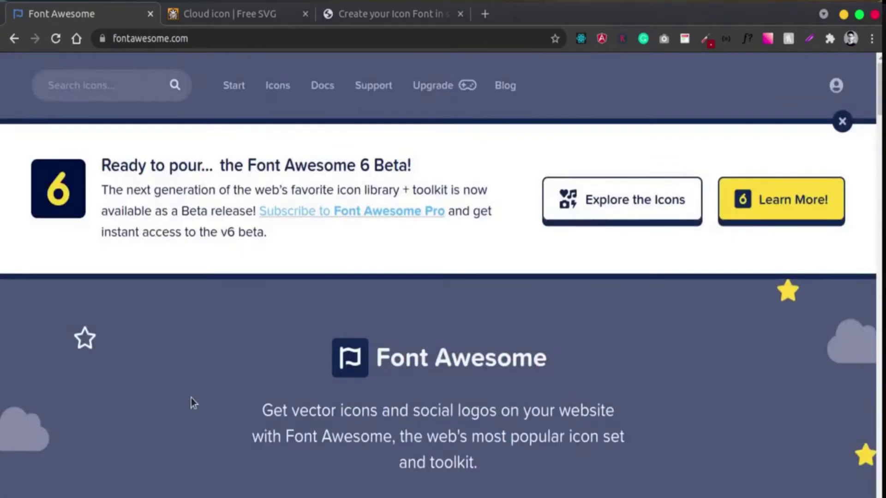
{"action": "scroll", "coordinate": [172, 395], "scroll_direction": "down", "scroll_amount": 2}
{"action": "scroll", "coordinate": [173, 395], "scroll_direction": "up", "scroll_amount": 2}
{"action": "scroll", "coordinate": [193, 415], "scroll_direction": "down", "scroll_amount": 4}
{"action": "scroll", "coordinate": [192, 416], "scroll_direction": "down", "scroll_amount": 1}
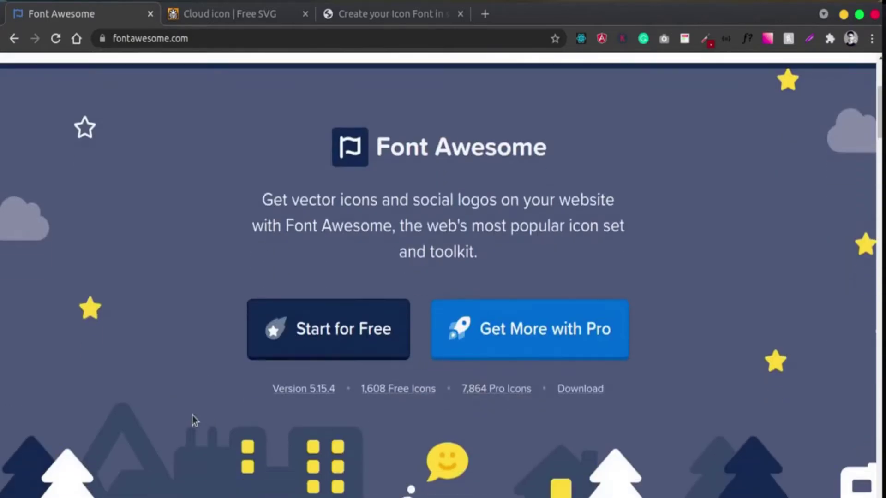
{"action": "scroll", "coordinate": [192, 415], "scroll_direction": "up", "scroll_amount": 5}
{"action": "scroll", "coordinate": [724, 351], "scroll_direction": "down", "scroll_amount": 4}
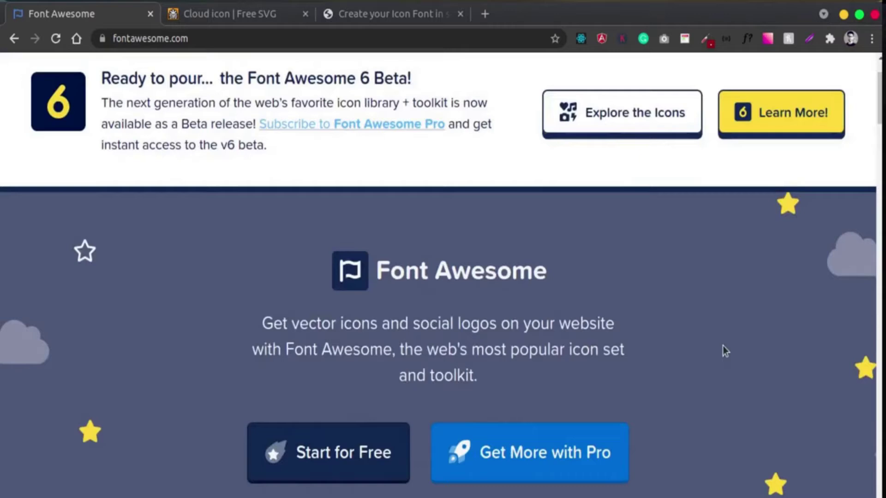
{"action": "scroll", "coordinate": [639, 477], "scroll_direction": "down", "scroll_amount": 5}
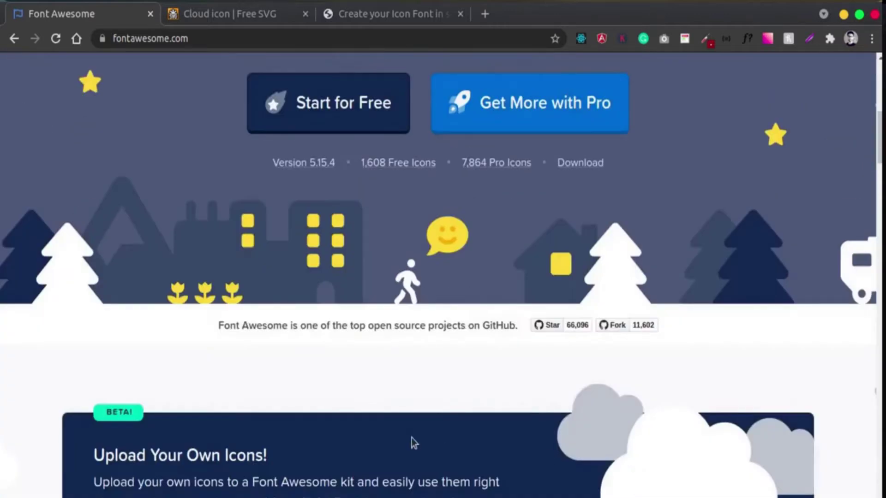
{"action": "scroll", "coordinate": [287, 414], "scroll_direction": "up", "scroll_amount": 9}
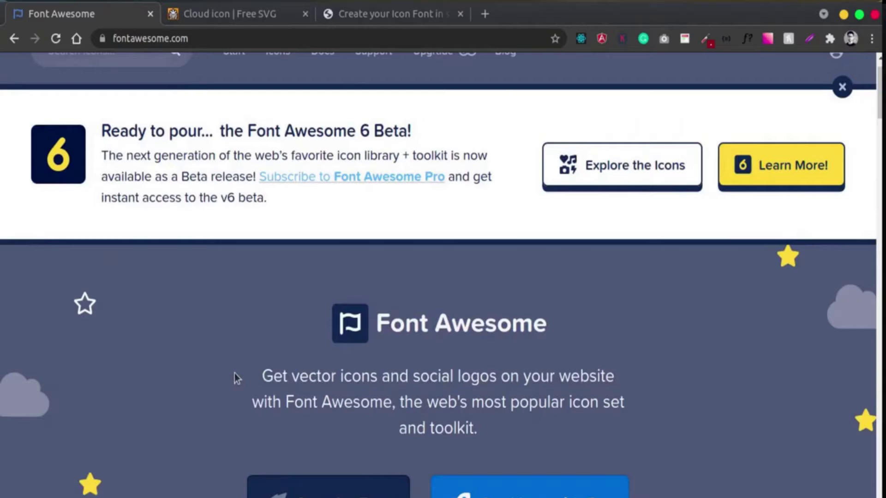
{"action": "scroll", "coordinate": [189, 383], "scroll_direction": "up", "scroll_amount": 1}
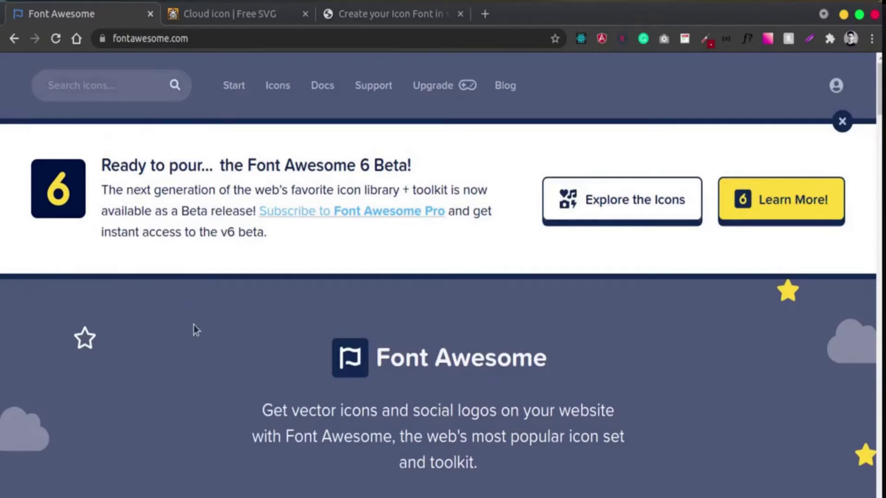
{"action": "scroll", "coordinate": [187, 350], "scroll_direction": "down", "scroll_amount": 10}
{"action": "scroll", "coordinate": [184, 323], "scroll_direction": "up", "scroll_amount": 15}
Step: Return to the FreeSVG cloud icon page and review its SVG and PNG download options
{"action": "left_click", "coordinate": [257, 16]}
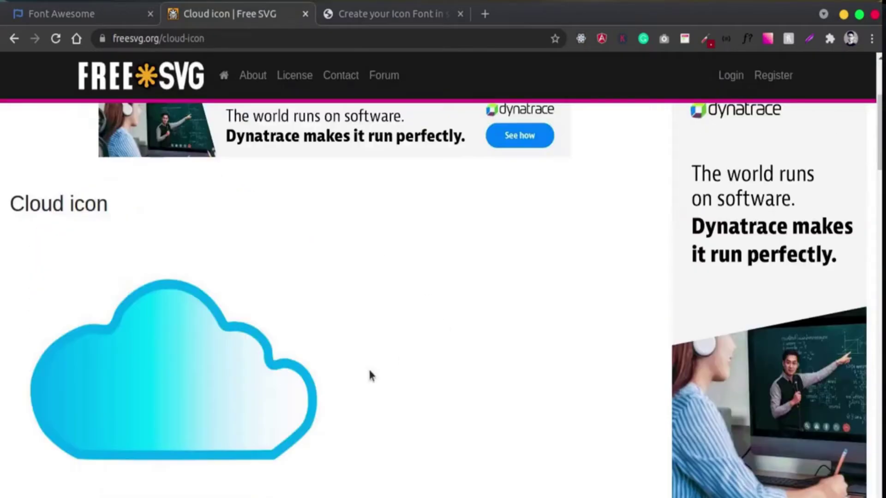
{"action": "scroll", "coordinate": [415, 290], "scroll_direction": "down", "scroll_amount": 1}
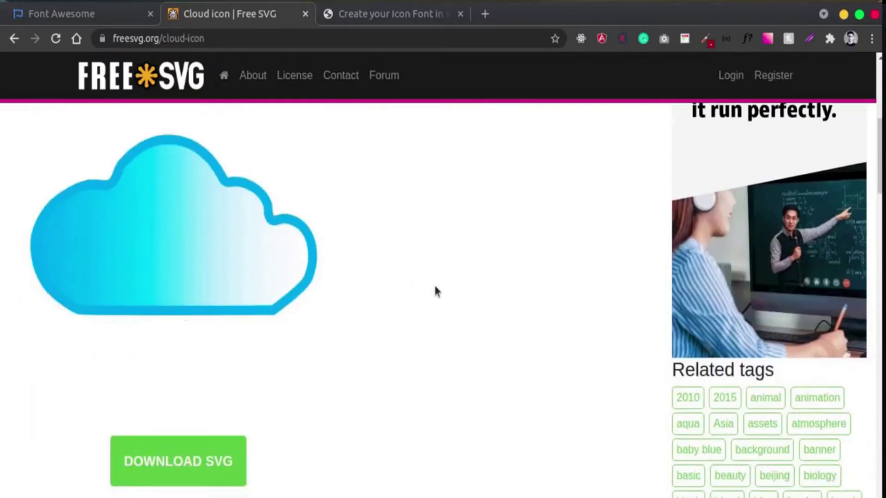
{"action": "scroll", "coordinate": [332, 296], "scroll_direction": "down", "scroll_amount": 1}
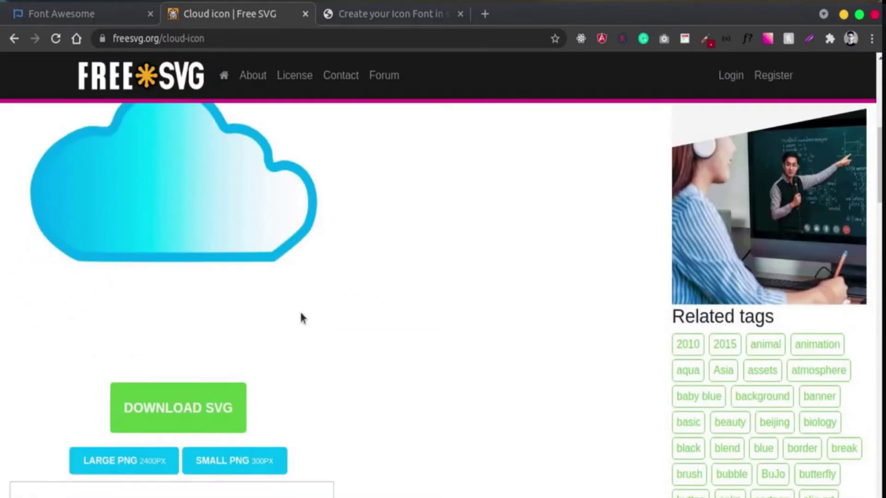
{"action": "scroll", "coordinate": [300, 317], "scroll_direction": "up", "scroll_amount": 2}
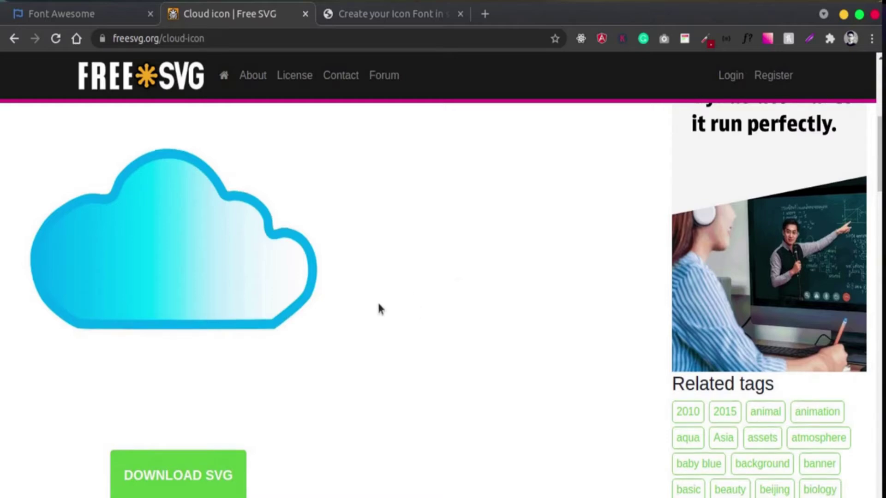
{"action": "scroll", "coordinate": [364, 343], "scroll_direction": "down", "scroll_amount": 2}
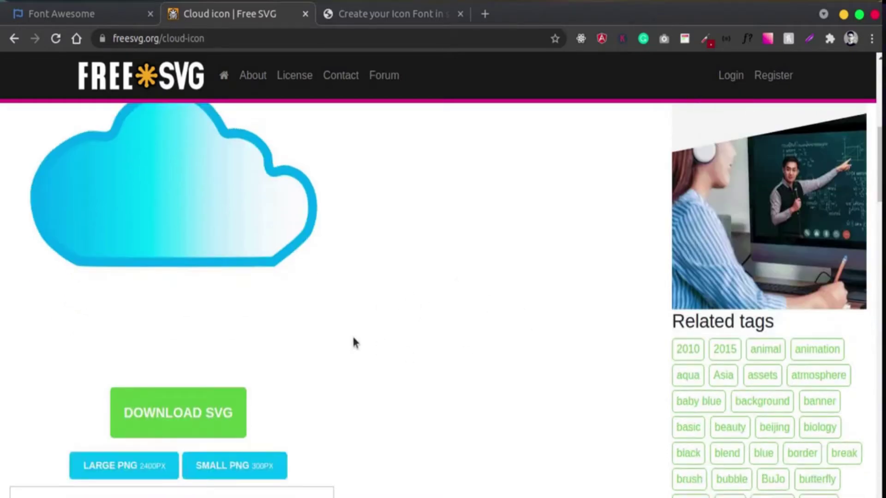
{"action": "scroll", "coordinate": [351, 342], "scroll_direction": "up", "scroll_amount": 2}
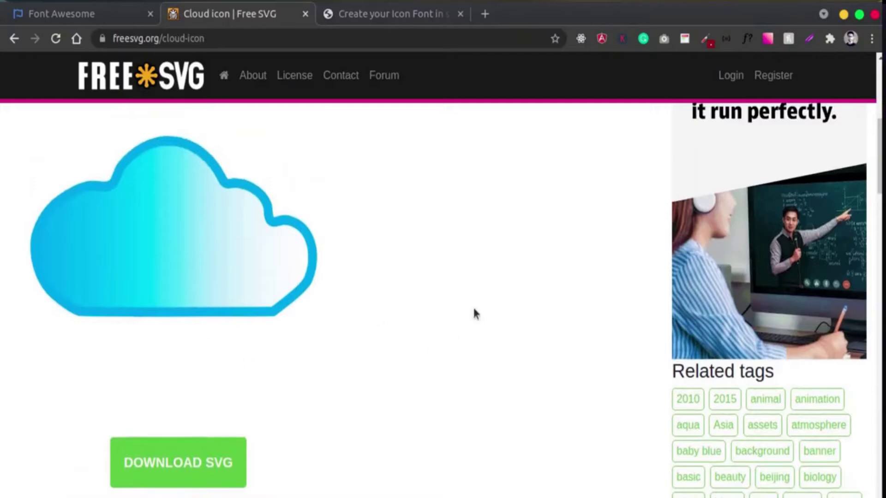
{"action": "scroll", "coordinate": [464, 307], "scroll_direction": "down", "scroll_amount": 1}
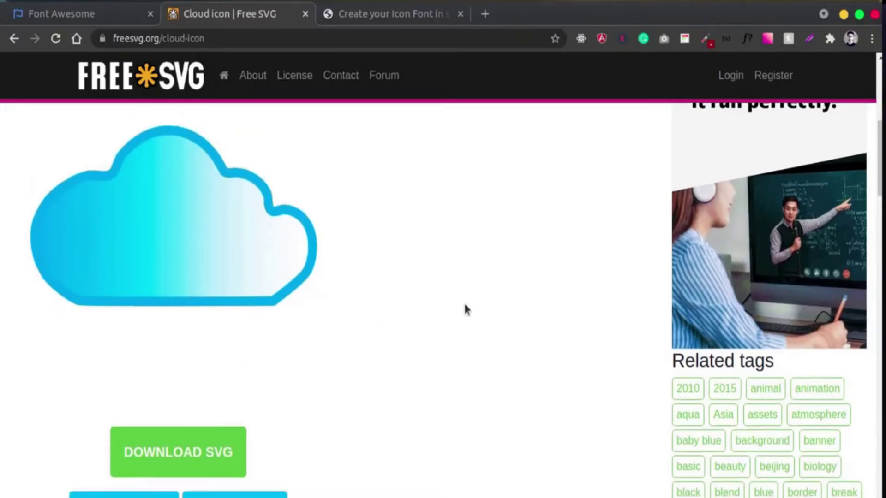
{"action": "scroll", "coordinate": [465, 309], "scroll_direction": "down", "scroll_amount": 1}
{"action": "scroll", "coordinate": [241, 349], "scroll_direction": "up", "scroll_amount": 3}
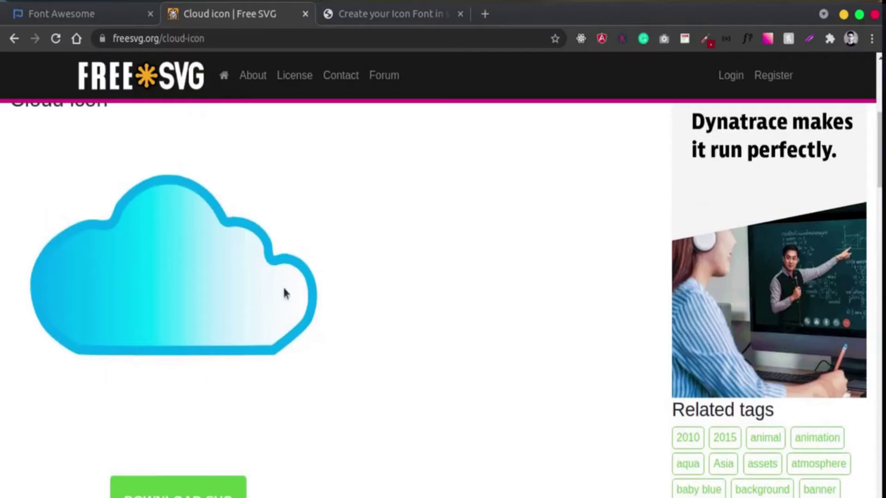
Step: Launch the Fontastic 'Create your Icon Font' app, opening the Untitled font 7 editor
{"action": "left_click", "coordinate": [390, 18]}
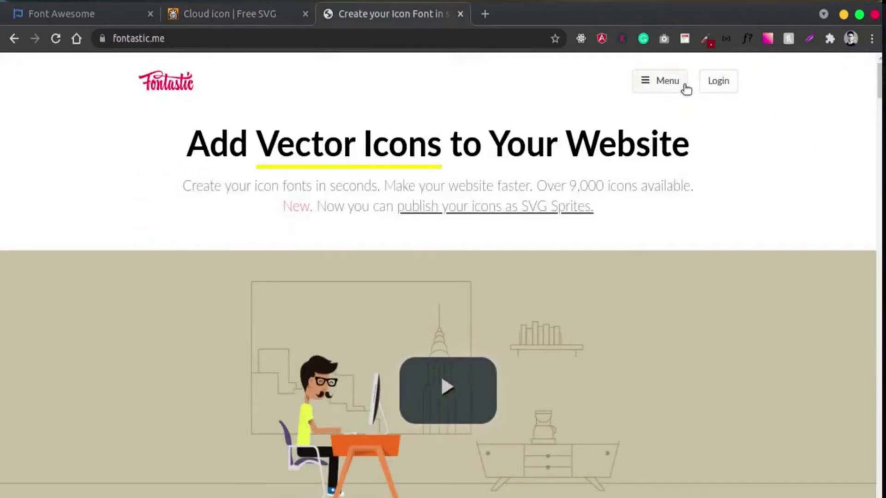
{"action": "scroll", "coordinate": [544, 381], "scroll_direction": "down", "scroll_amount": 4}
{"action": "scroll", "coordinate": [544, 382], "scroll_direction": "down", "scroll_amount": 1}
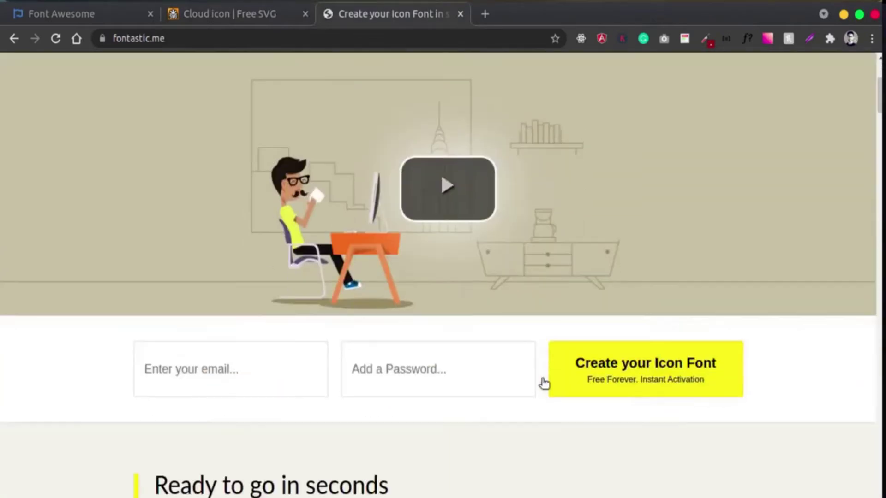
{"action": "left_click", "coordinate": [630, 381]}
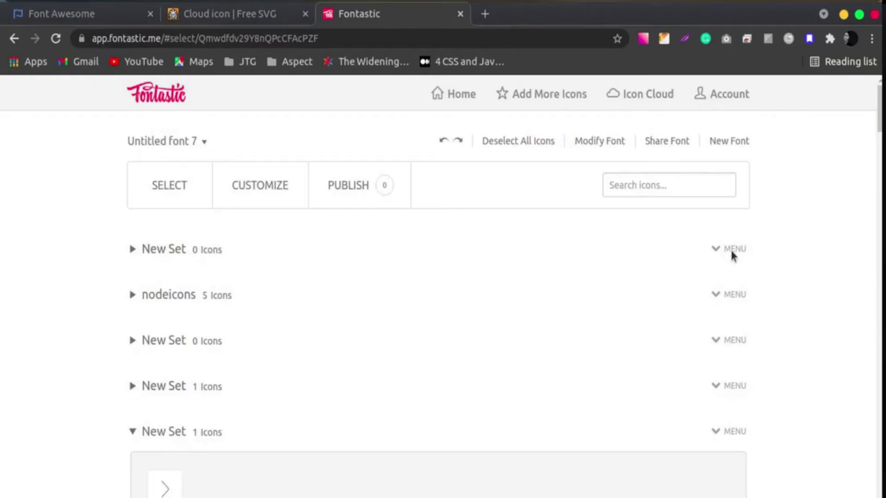
Step: Import 1399995805.svg from Downloads as a custom icon and confirm the 1-icon upload
{"action": "left_click", "coordinate": [554, 105]}
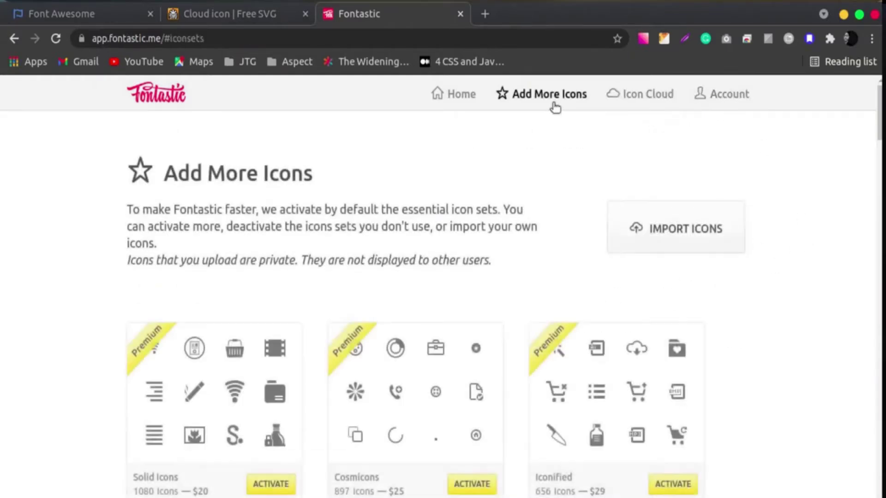
{"action": "left_click", "coordinate": [669, 235]}
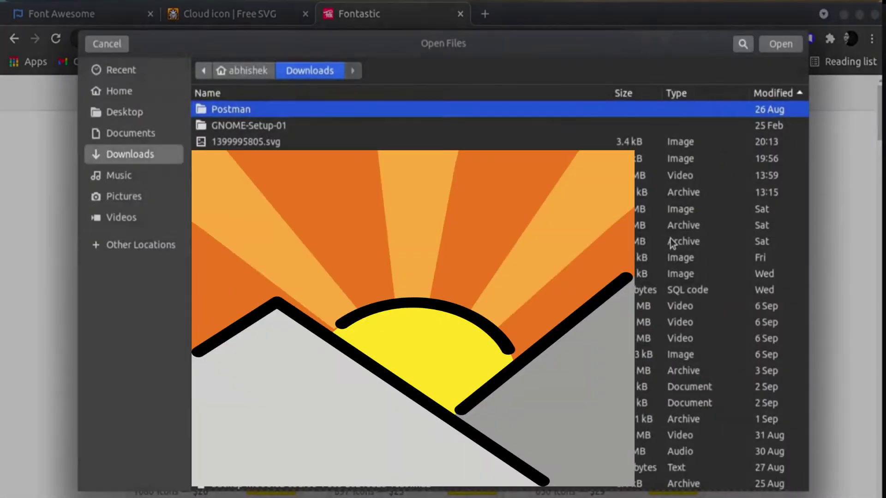
{"action": "left_click", "coordinate": [293, 143]}
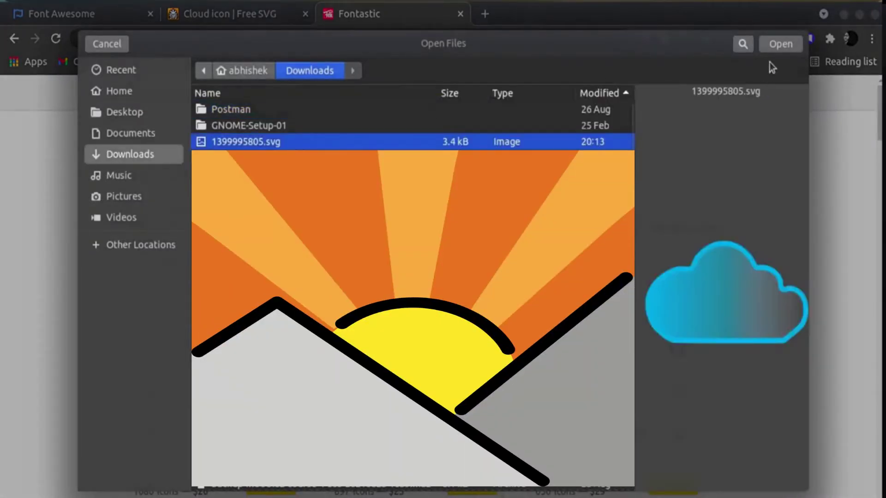
{"action": "left_click", "coordinate": [771, 41]}
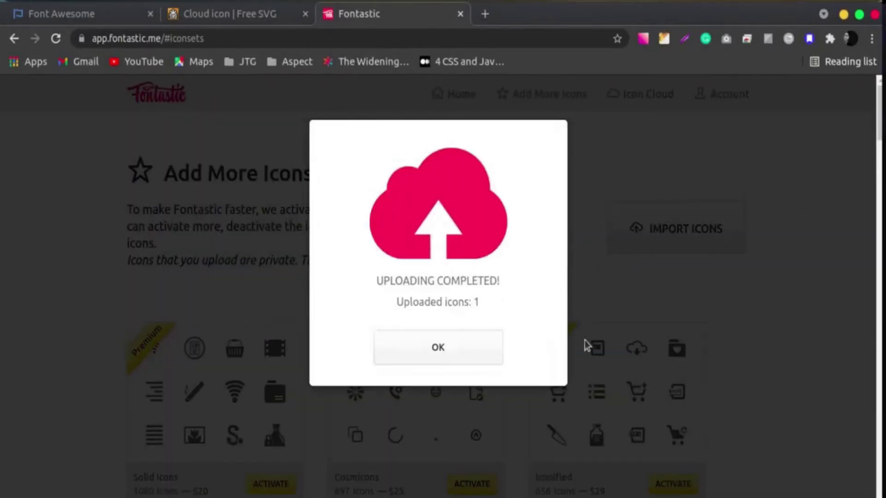
{"action": "left_click", "coordinate": [450, 350]}
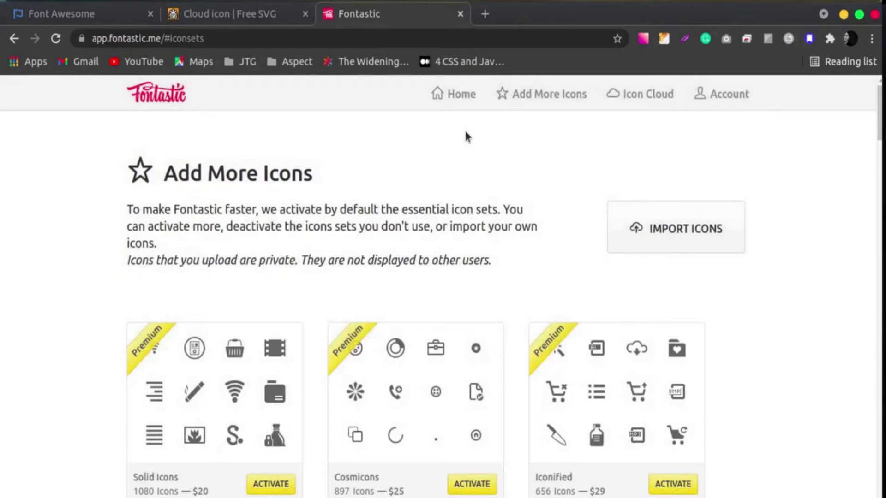
Step: Select the imported cloud icon in New Set to add it to Untitled font 7
{"action": "left_click", "coordinate": [159, 95]}
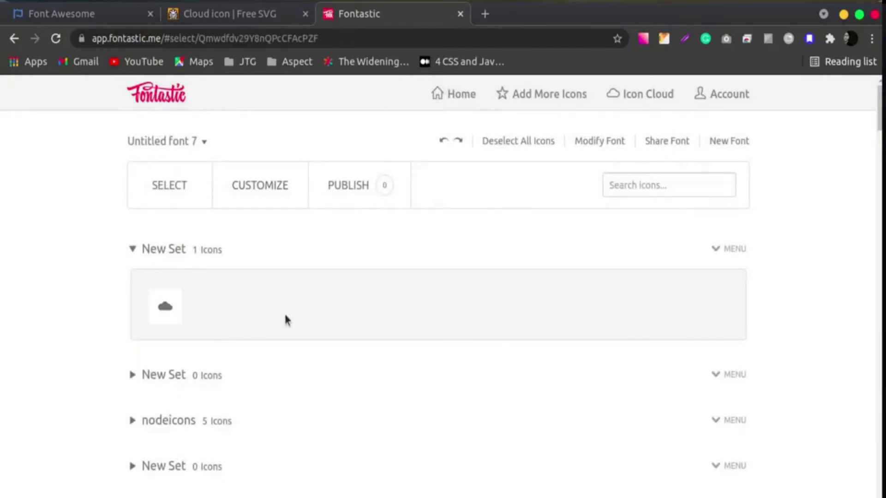
{"action": "left_click", "coordinate": [165, 307]}
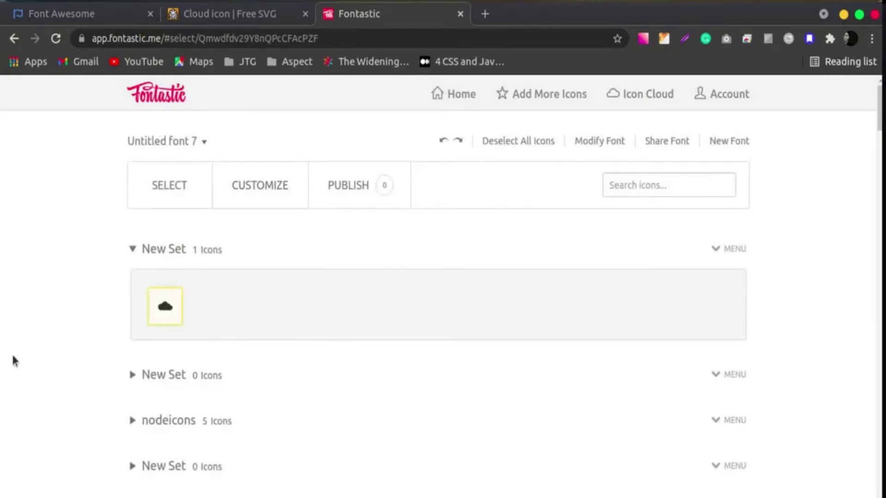
{"action": "mouse_move", "coordinate": [150, 318]}
Step: Download the font from the Publish page as untitled-font-7.zip and extract the archive
{"action": "left_click", "coordinate": [362, 197]}
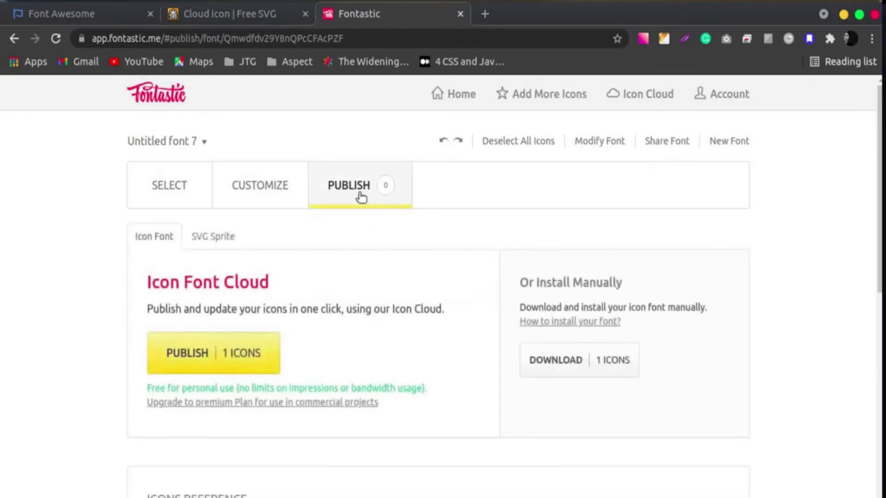
{"action": "scroll", "coordinate": [439, 307], "scroll_direction": "down", "scroll_amount": 1}
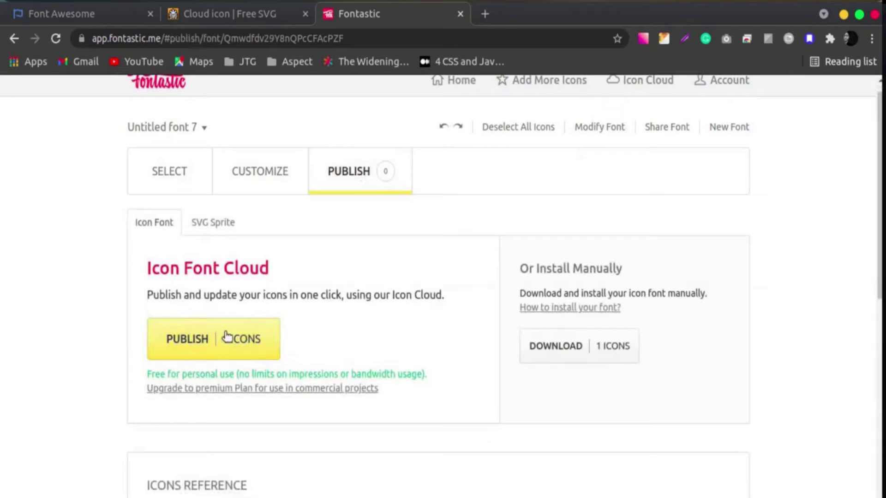
{"action": "scroll", "coordinate": [449, 327], "scroll_direction": "down", "scroll_amount": 2}
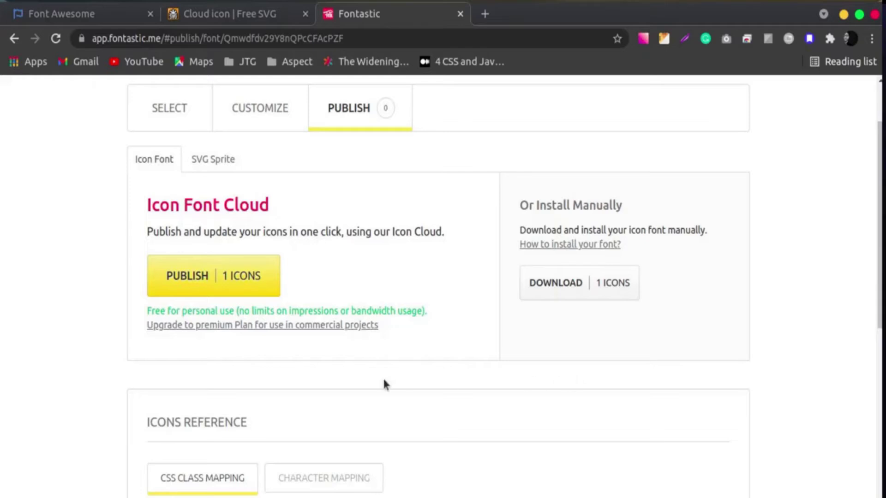
{"action": "scroll", "coordinate": [475, 317], "scroll_direction": "up", "scroll_amount": 1}
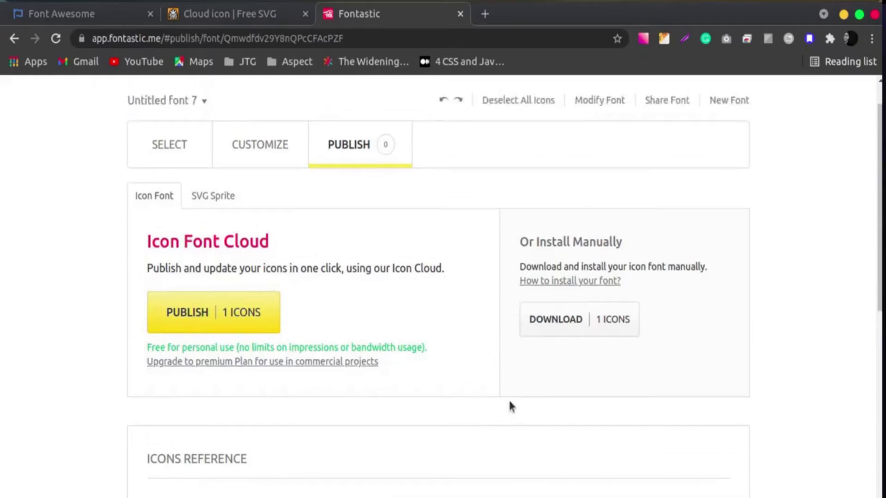
{"action": "left_click", "coordinate": [571, 318]}
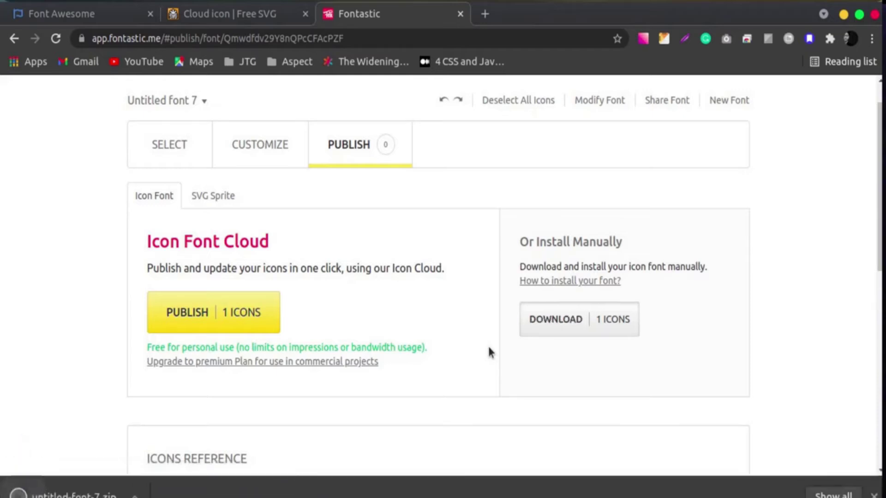
{"action": "left_click", "coordinate": [69, 493]}
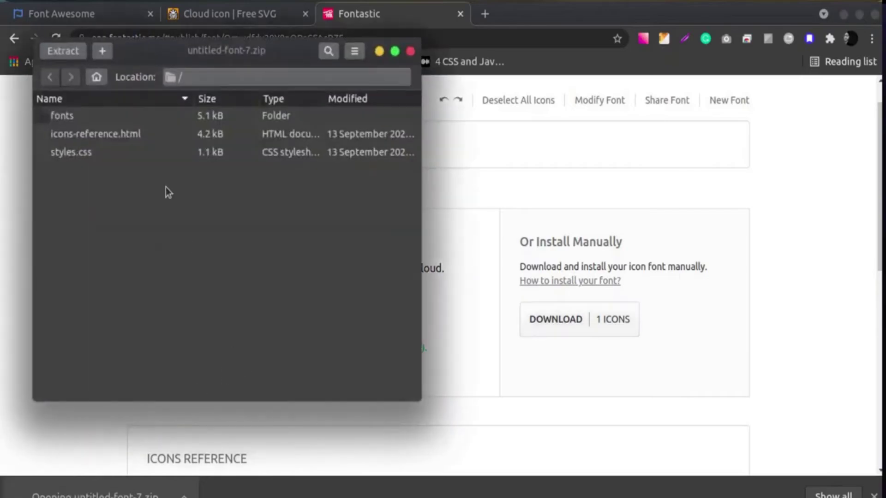
{"action": "left_click", "coordinate": [73, 54]}
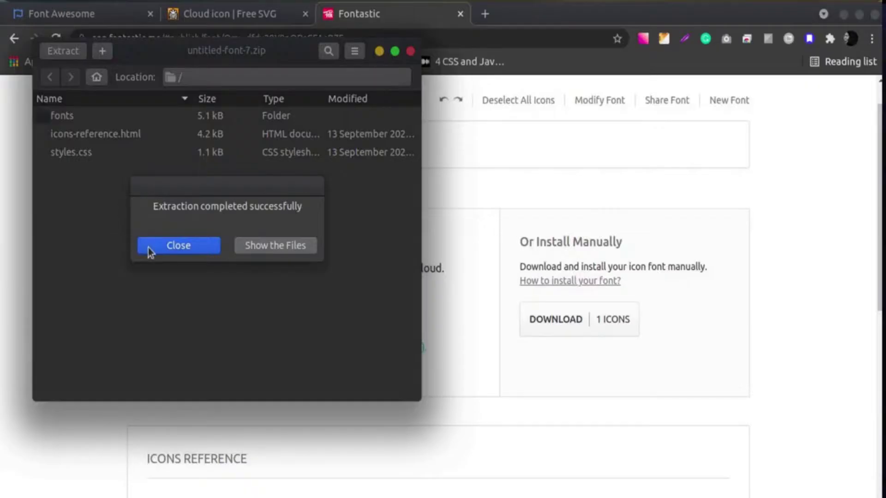
Step: Show the extracted files in a maximized Files window, browse the four font files, and go back
{"action": "left_click", "coordinate": [267, 249]}
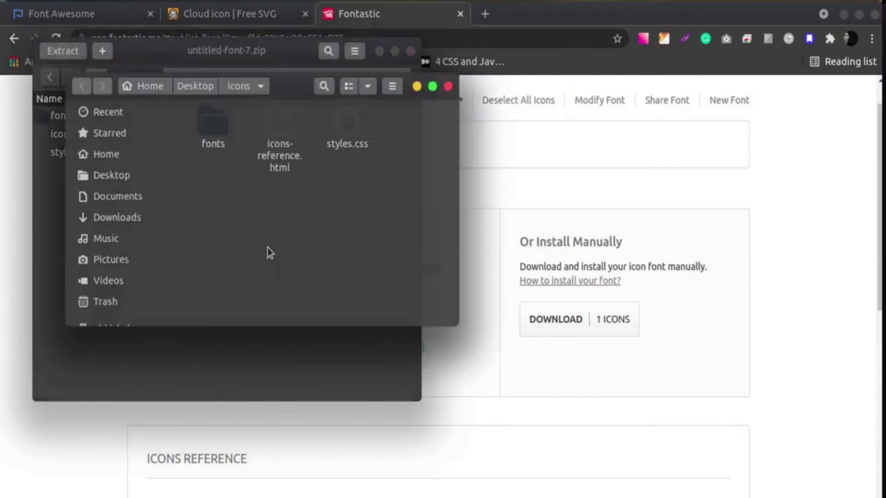
{"action": "left_click", "coordinate": [434, 88]}
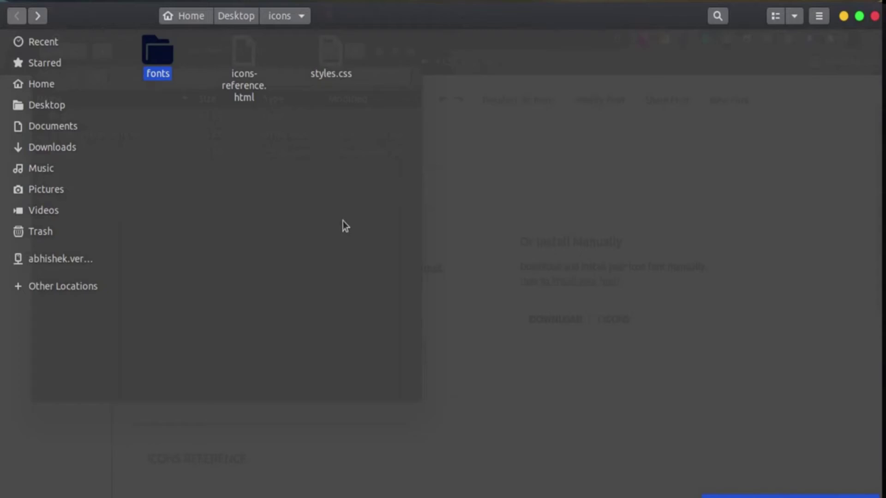
{"action": "left_click", "coordinate": [259, 254]}
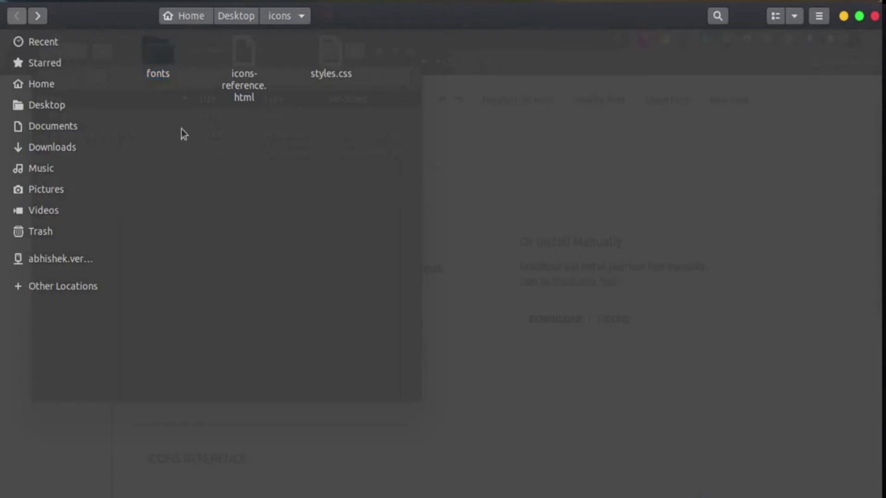
{"action": "double_click", "coordinate": [160, 60]}
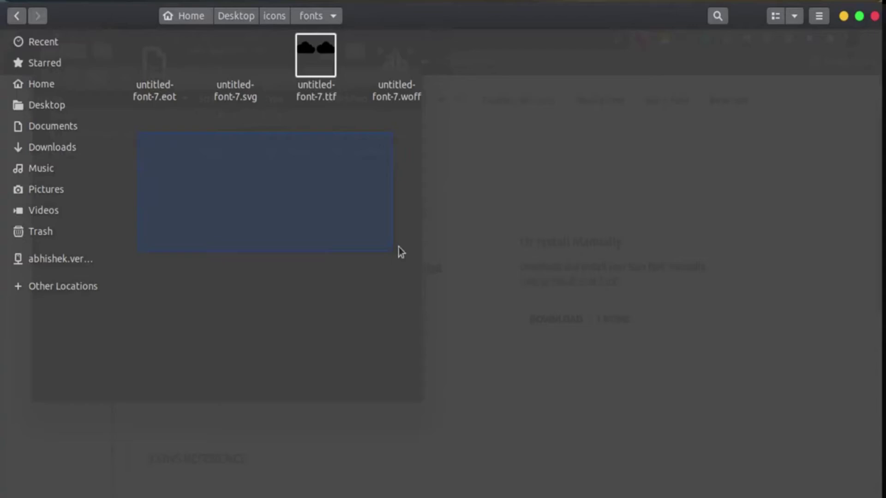
{"action": "left_click_drag", "start_coordinate": [446, 119], "coordinate": [441, 65]}
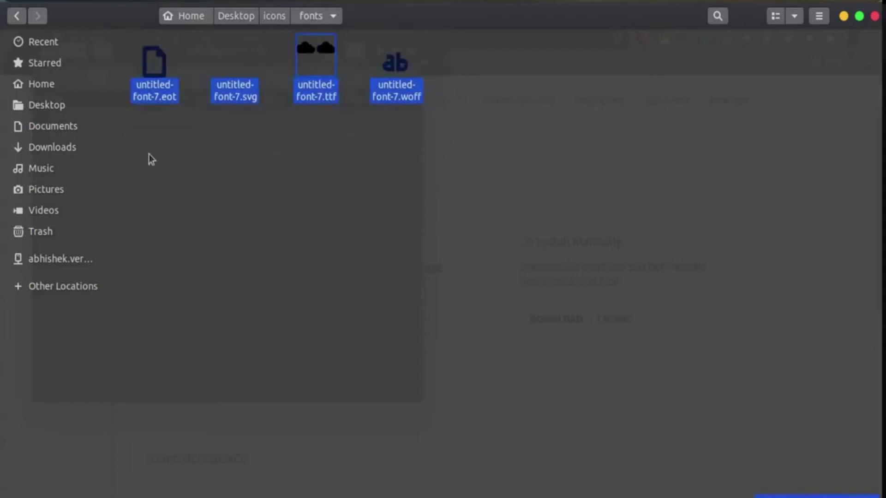
{"action": "left_click", "coordinate": [17, 15]}
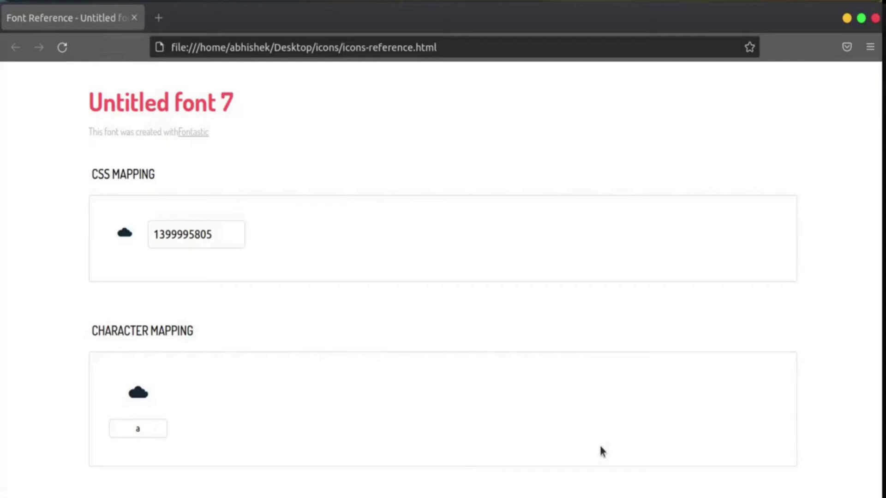
{"action": "key", "text": "ctrl+u"}
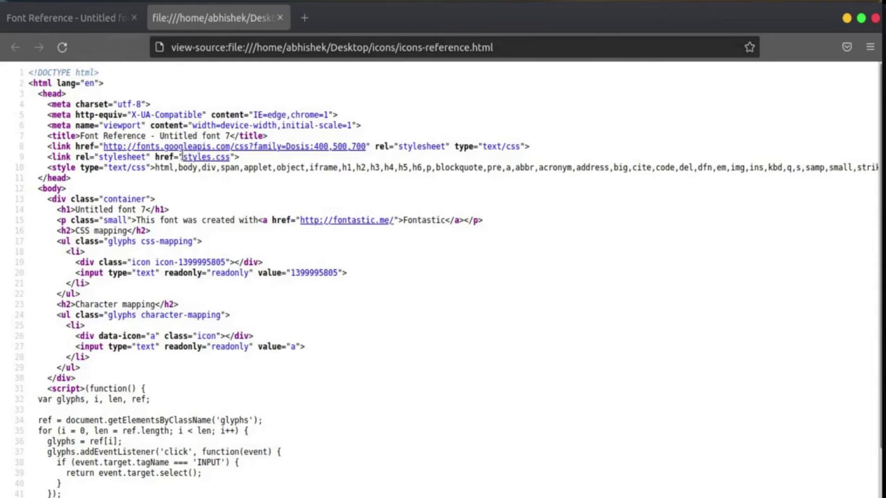
{"action": "left_click", "coordinate": [191, 157]}
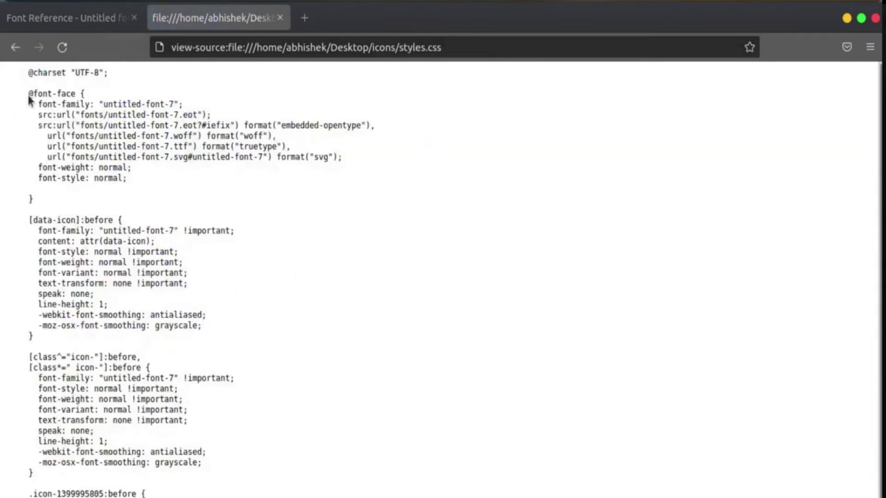
{"action": "left_click_drag", "start_coordinate": [28, 93], "coordinate": [218, 283]}
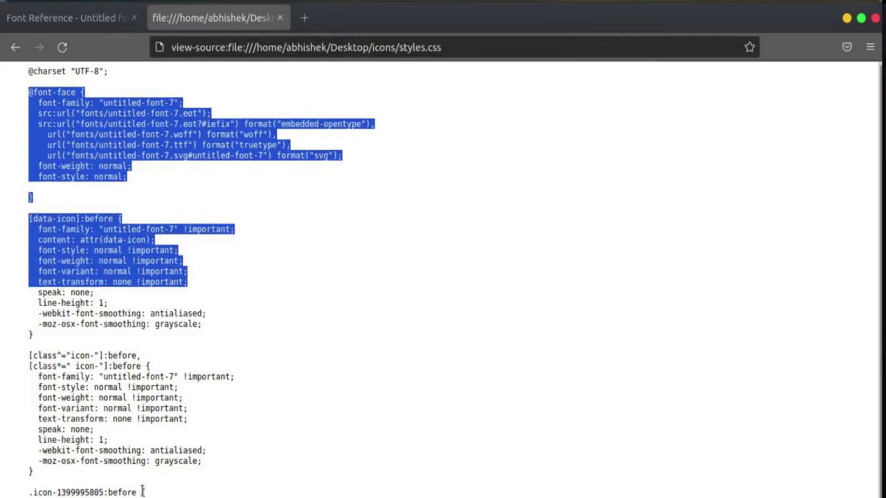
{"action": "left_click", "coordinate": [402, 393]}
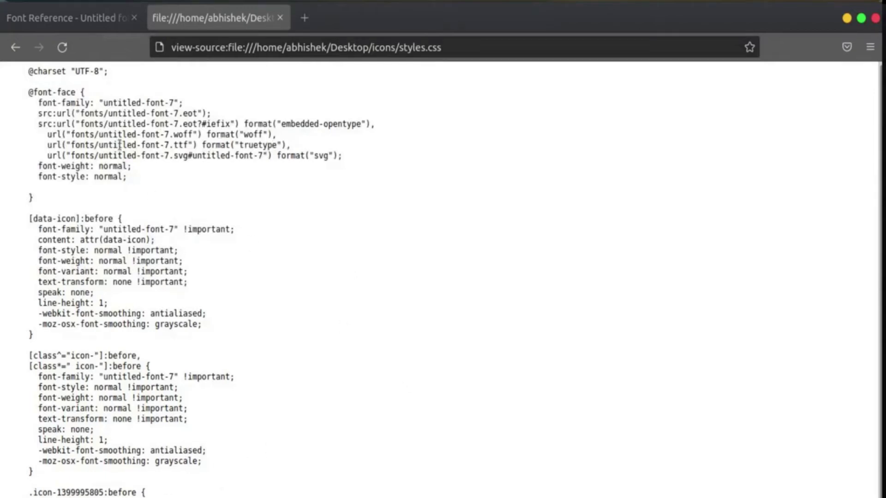
{"action": "left_click", "coordinate": [90, 12]}
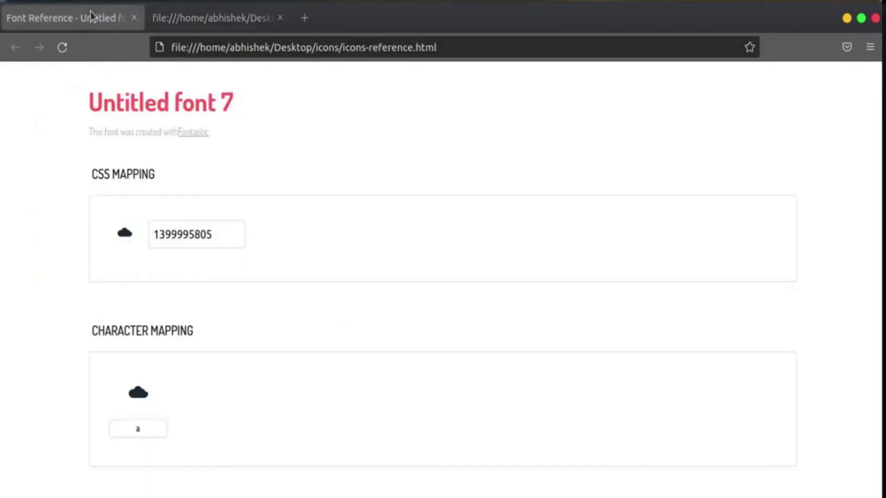
Step: Open the inspector and pick the character-mapping cloud icon's element
{"action": "right_click", "coordinate": [391, 244]}
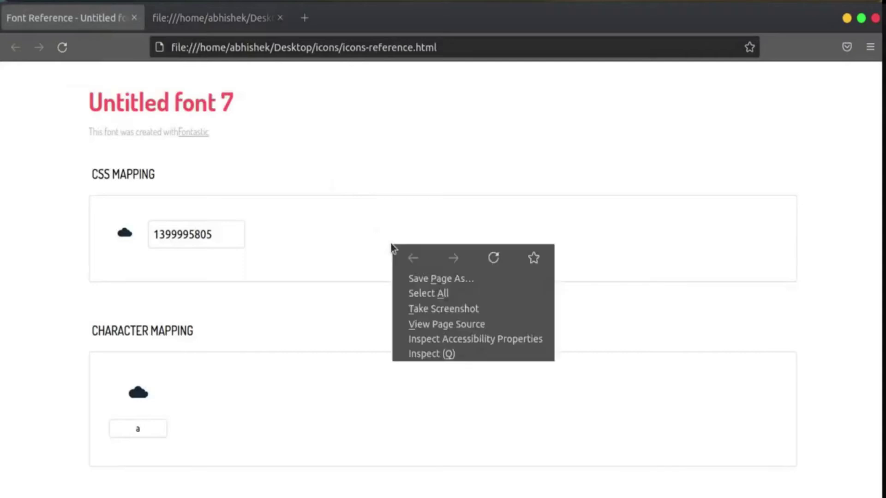
{"action": "left_click", "coordinate": [448, 353]}
{"action": "left_click_drag", "start_coordinate": [486, 159], "coordinate": [672, 408]}
{"action": "left_click", "coordinate": [349, 430]}
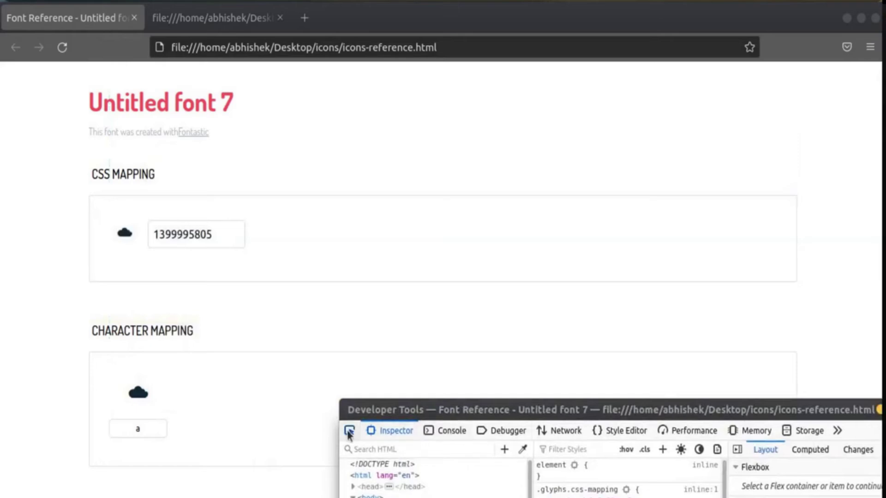
{"action": "left_click", "coordinate": [151, 393]}
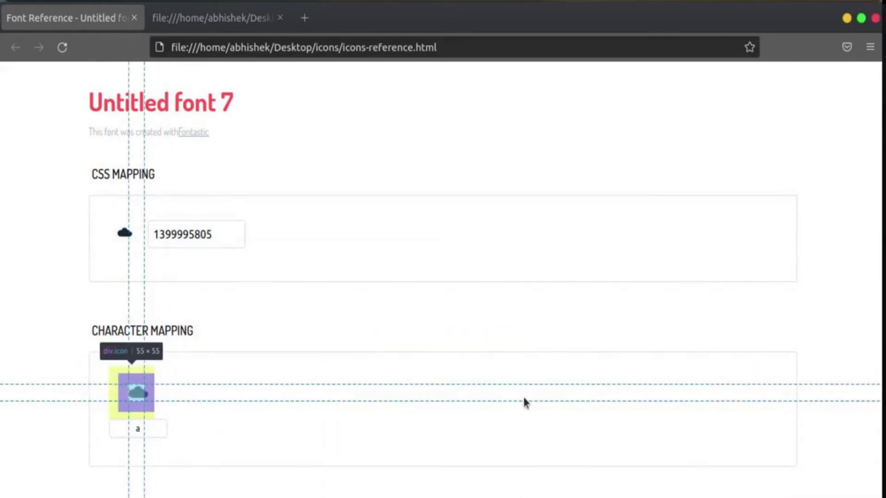
Step: Bring the DevTools window into full view, then return to the styles.css source tab
{"action": "left_click", "coordinate": [734, 486]}
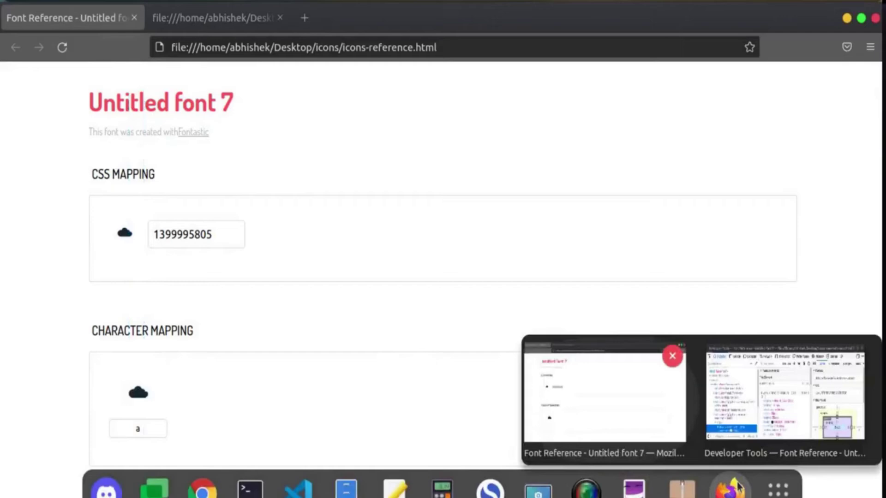
{"action": "left_click", "coordinate": [778, 408]}
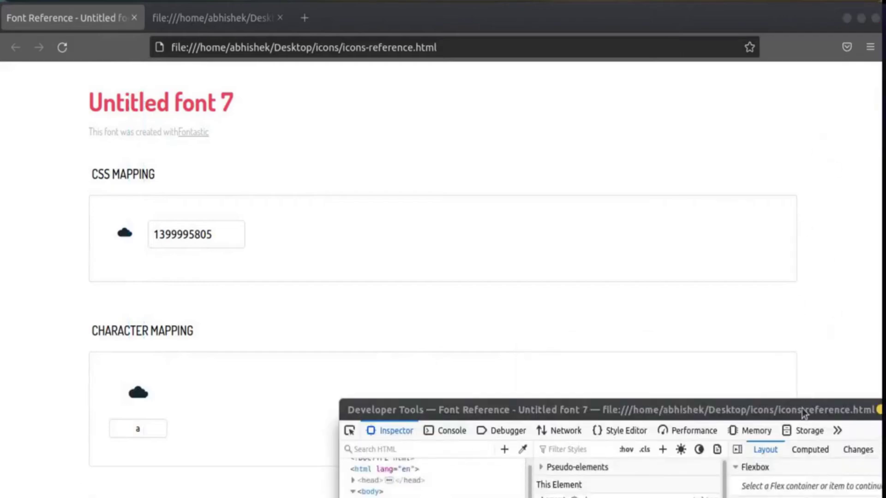
{"action": "left_click_drag", "start_coordinate": [803, 412], "coordinate": [753, 133]}
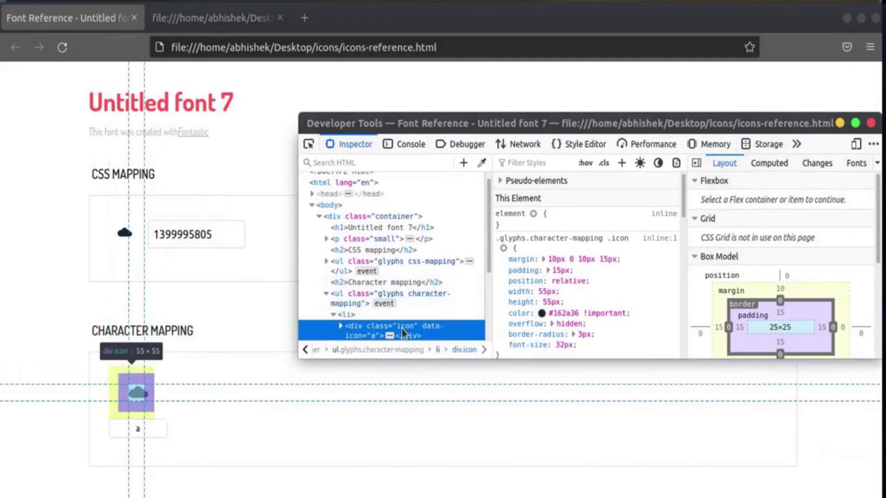
{"action": "scroll", "coordinate": [402, 329], "scroll_direction": "down", "scroll_amount": 1}
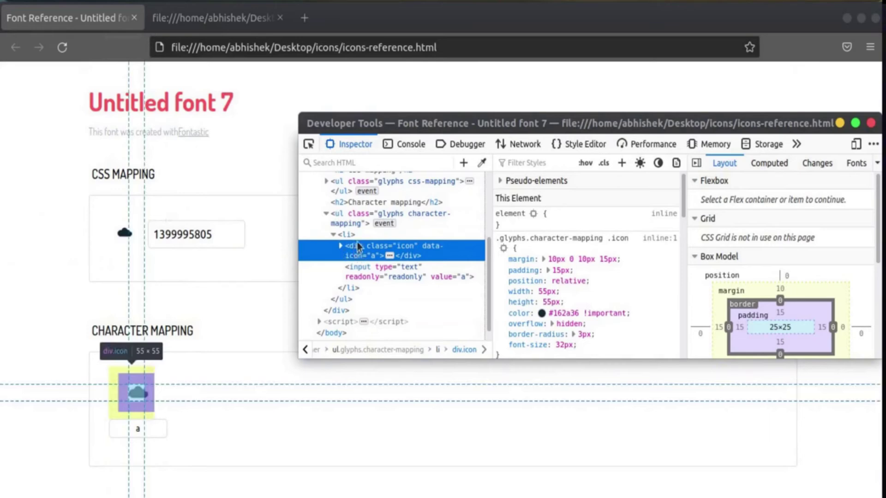
{"action": "left_click", "coordinate": [253, 17]}
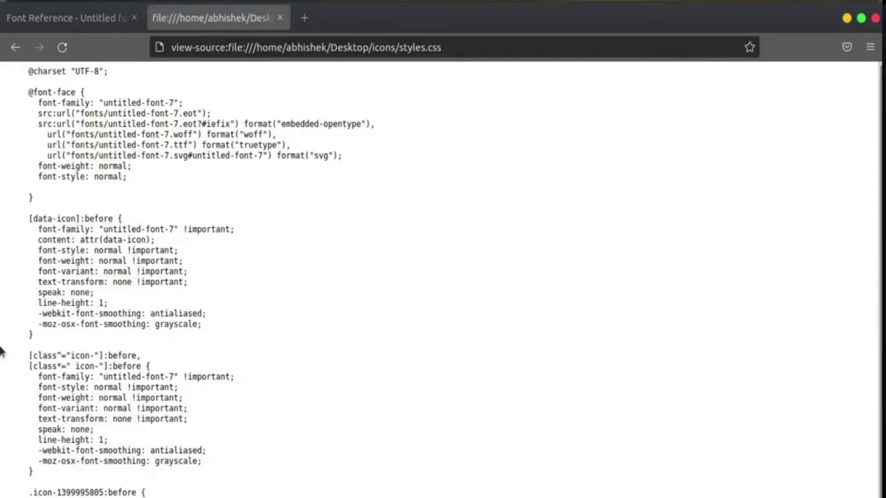
Step: Examine the icon- class selector in styles.css, then return to the Font Reference page
{"action": "double_click", "coordinate": [74, 355]}
{"action": "left_click", "coordinate": [56, 21]}
{"action": "left_click", "coordinate": [179, 22]}
{"action": "left_click", "coordinate": [257, 337]}
{"action": "mouse_move", "coordinate": [88, 355]}
{"action": "left_mouse_down"}
{"action": "mouse_move", "coordinate": [76, 356]}
{"action": "mouse_move", "coordinate": [94, 367]}
{"action": "left_mouse_up"}
{"action": "left_click", "coordinate": [106, 20]}
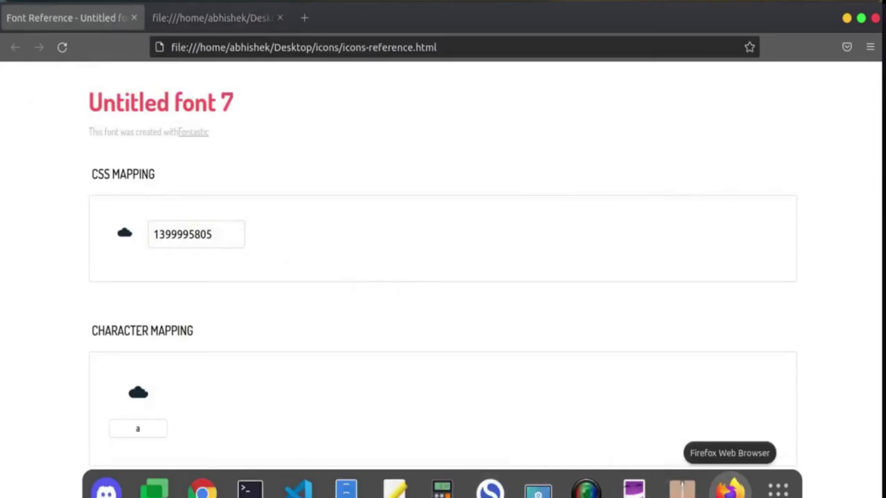
Step: Bring the DevTools window to the front and move it slightly lower
{"action": "left_click", "coordinate": [729, 489]}
{"action": "left_click", "coordinate": [770, 426]}
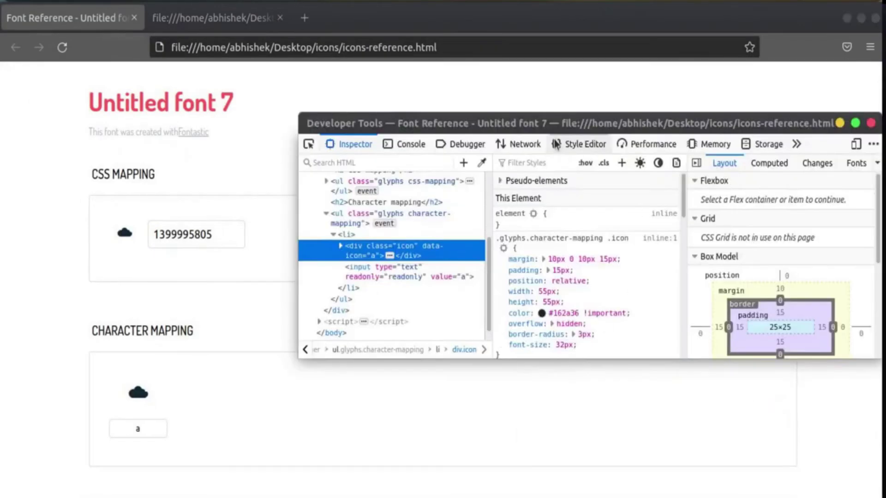
{"action": "left_click_drag", "start_coordinate": [559, 124], "coordinate": [559, 133]}
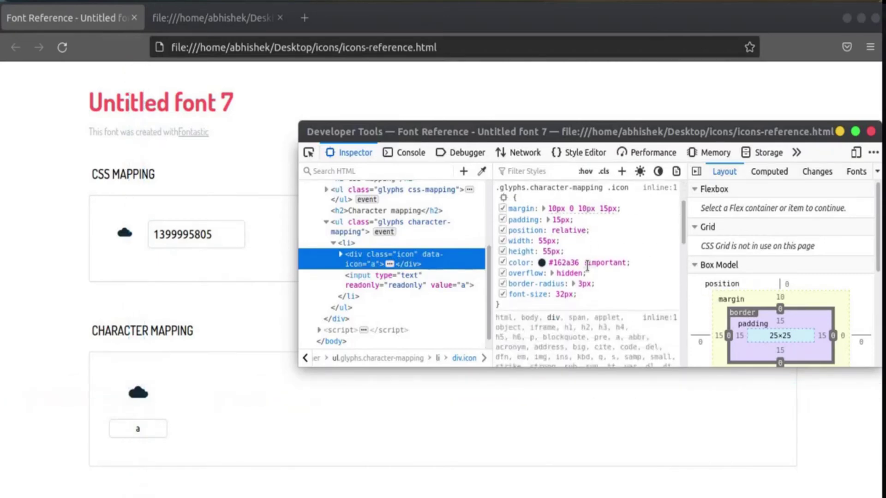
{"action": "scroll", "coordinate": [577, 249], "scroll_direction": "down", "scroll_amount": 3}
{"action": "scroll", "coordinate": [577, 240], "scroll_direction": "up", "scroll_amount": 3}
Step: Give the cloud icon an inline font-size of 55px, starting from 50px
{"action": "left_click", "coordinate": [576, 227]}
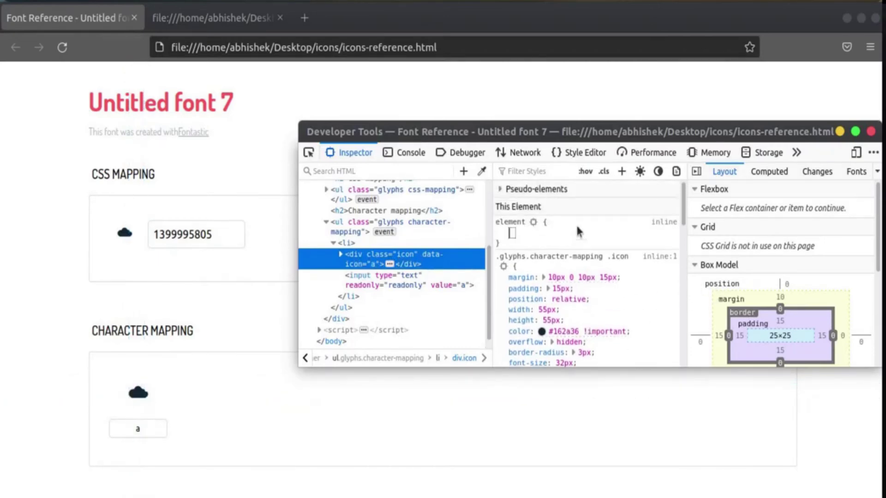
{"action": "type", "text": "font"}
{"action": "key", "text": "Tab"}
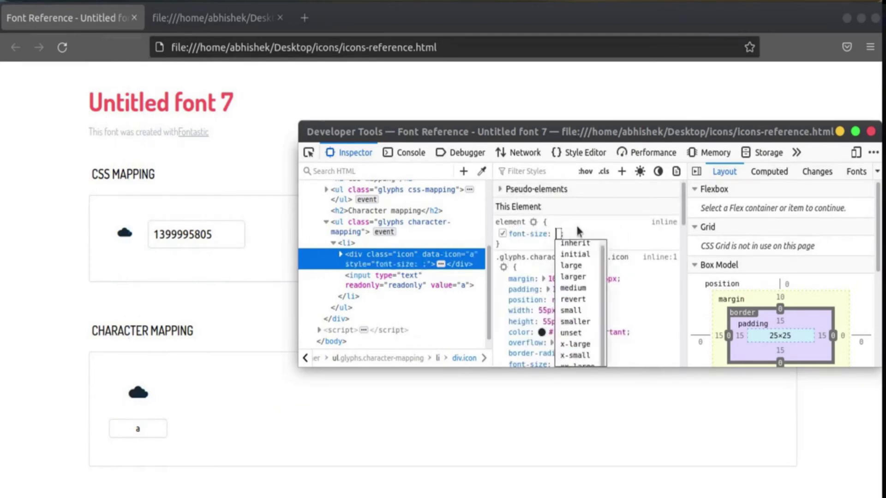
{"action": "type", "text": "50px"}
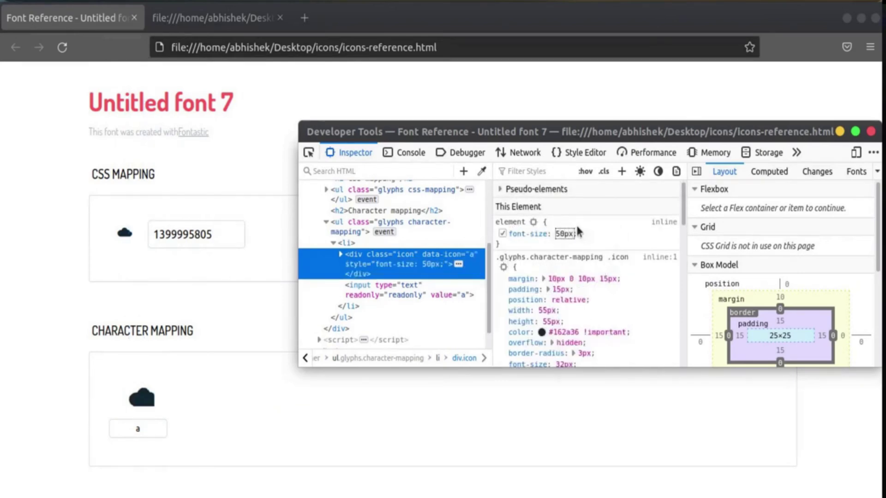
{"action": "key", "text": "Up"}
{"action": "key", "text": "Up"}
{"action": "key", "text": "Up"}
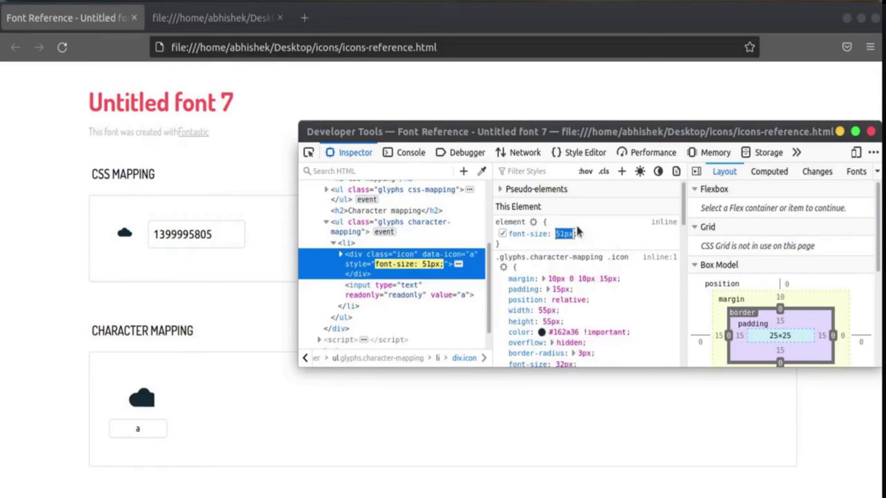
{"action": "key", "text": "Up"}
{"action": "key", "text": "Up"}
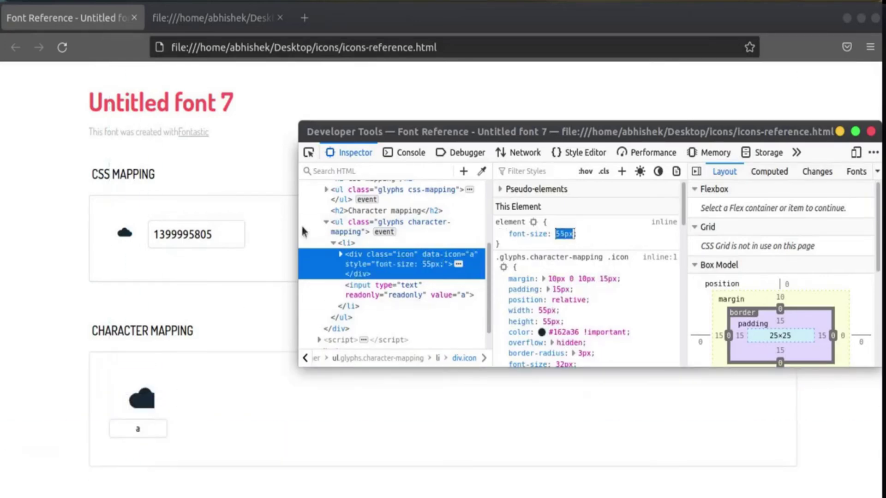
{"action": "key", "text": "Return"}
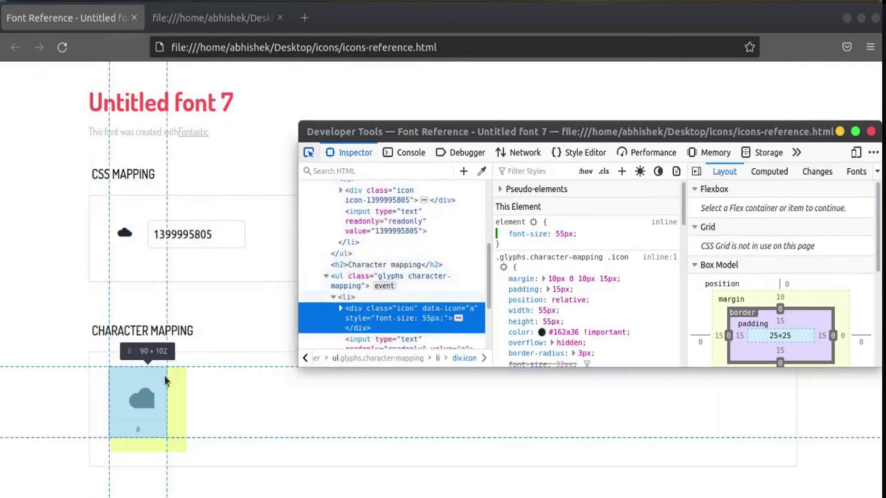
{"action": "left_click", "coordinate": [166, 383]}
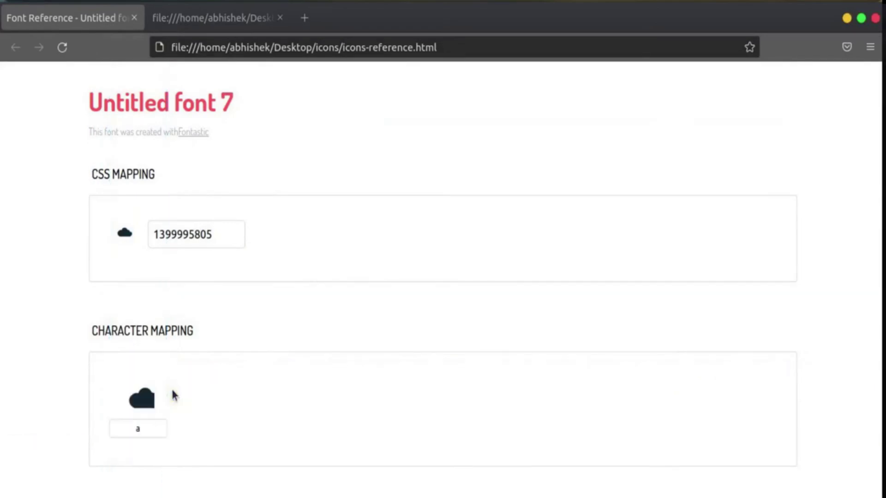
Step: Dock DevTools below and disable the Character Mapping li's 90px width, margin and inline-block display
{"action": "key", "text": "ctrl+shift+d"}
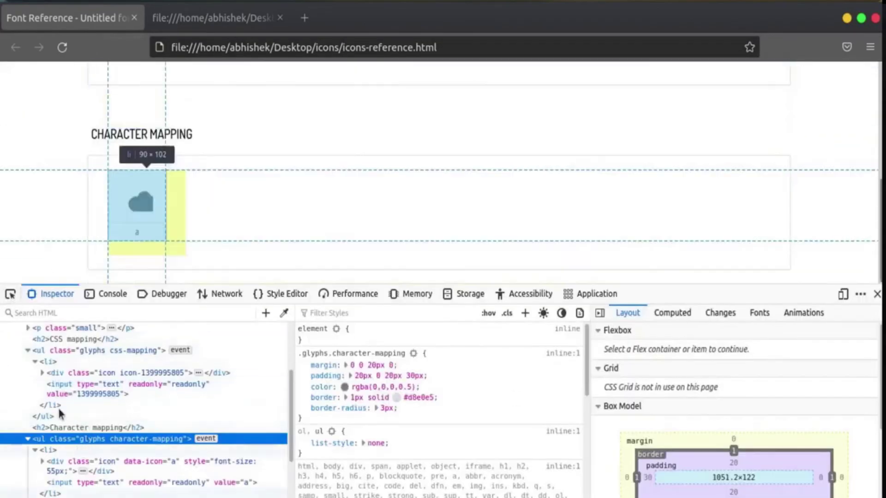
{"action": "left_click", "coordinate": [11, 294]}
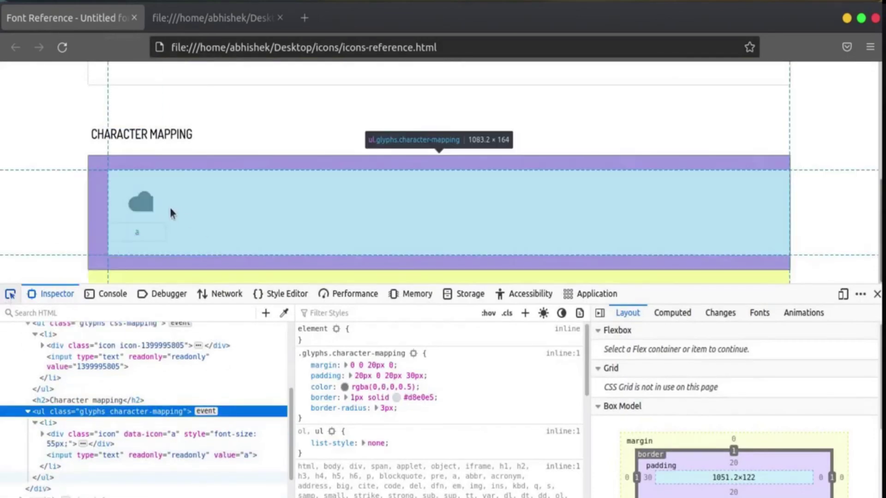
{"action": "left_click", "coordinate": [164, 210]}
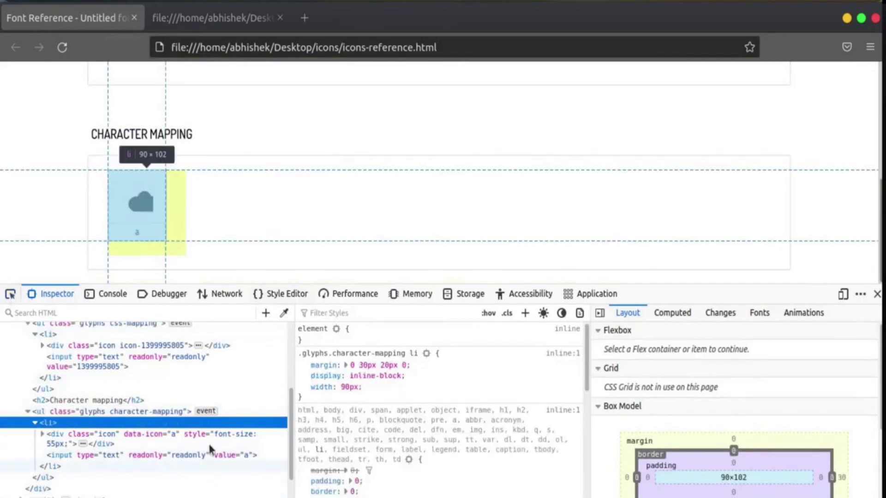
{"action": "left_click", "coordinate": [305, 386]}
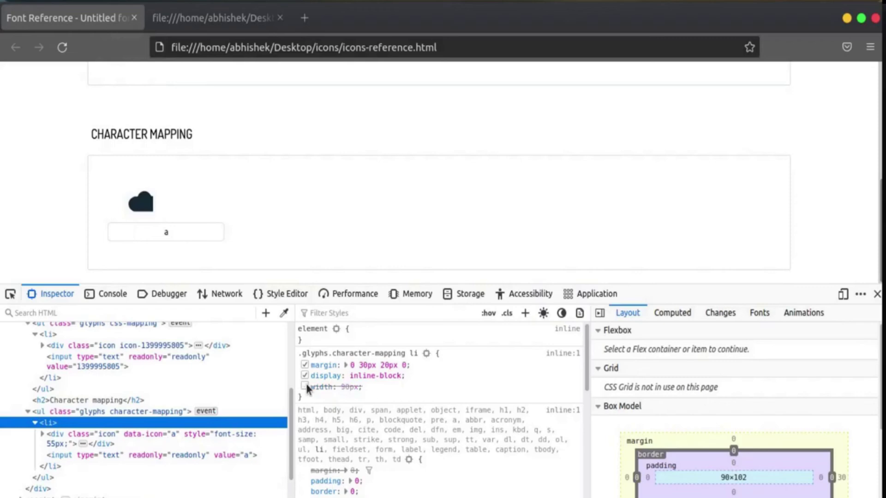
{"action": "left_click", "coordinate": [305, 365]}
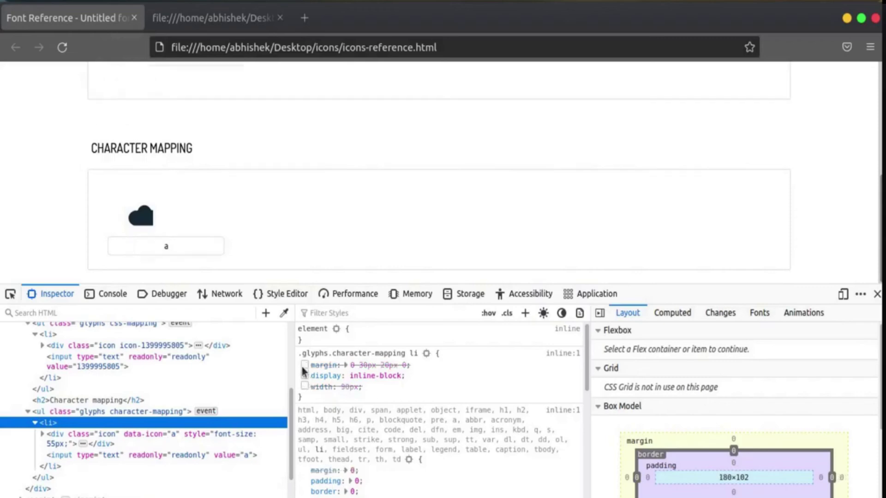
{"action": "left_click", "coordinate": [304, 376]}
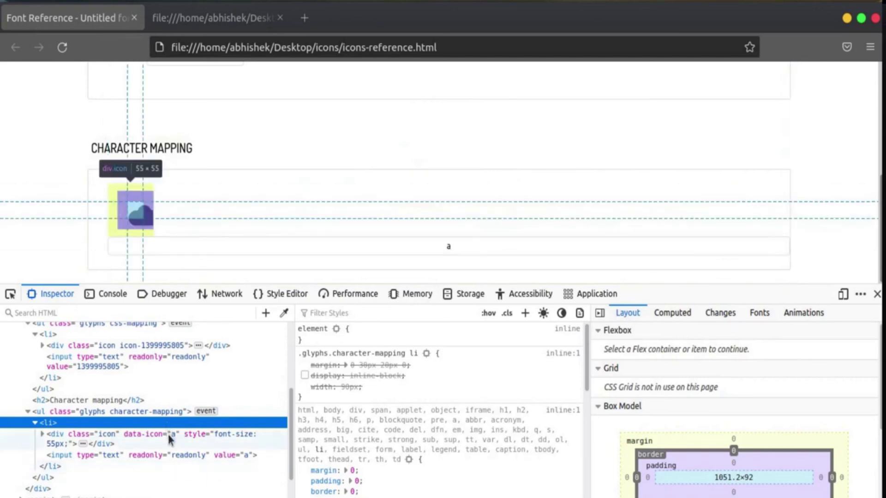
Step: Select div.icon and disable its fixed 55px width and height
{"action": "left_click", "coordinate": [172, 438]}
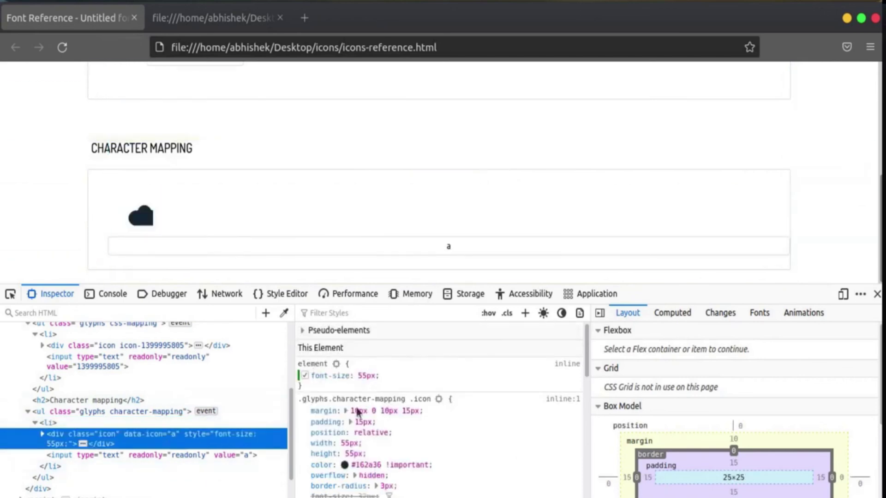
{"action": "scroll", "coordinate": [384, 430], "scroll_direction": "down", "scroll_amount": 3}
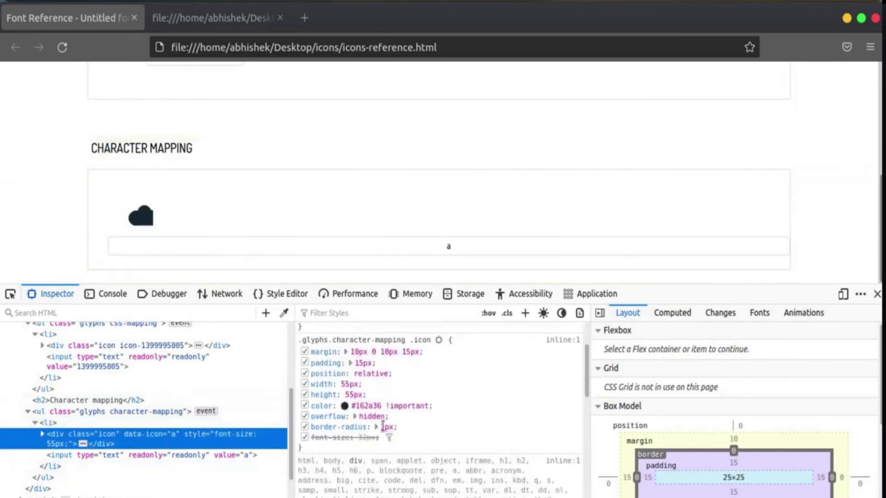
{"action": "left_click", "coordinate": [304, 384]}
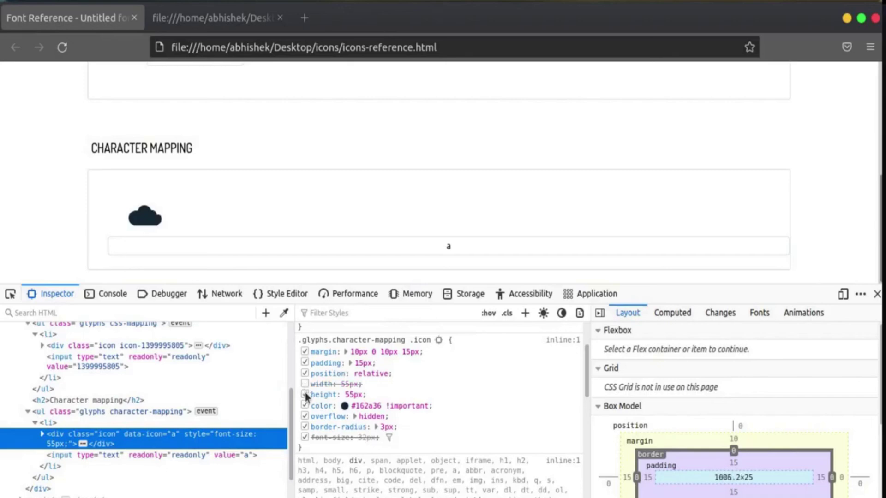
{"action": "left_click", "coordinate": [305, 394]}
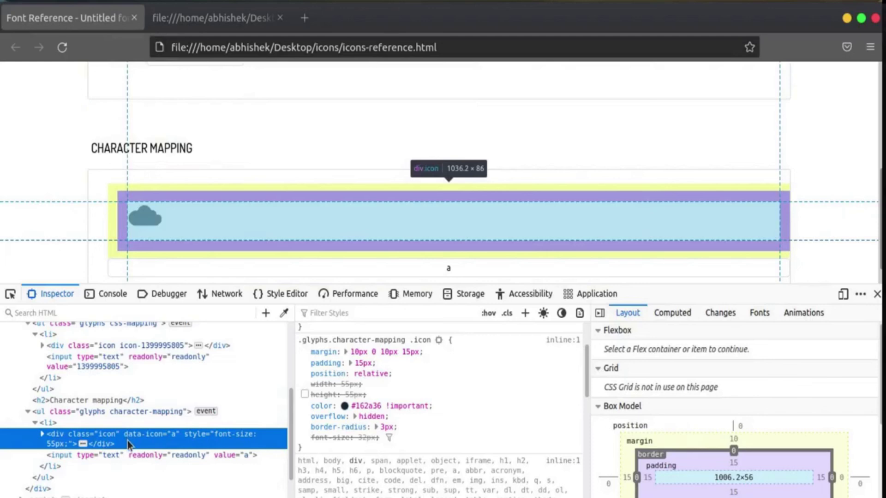
Step: Add color: red to the icon's element style and disable the #162a36 colour rule
{"action": "scroll", "coordinate": [397, 346], "scroll_direction": "up", "scroll_amount": 2}
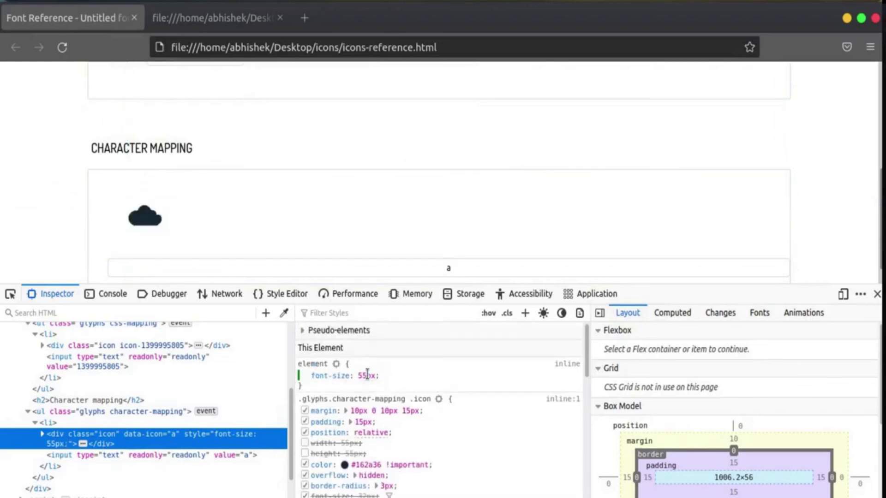
{"action": "left_click", "coordinate": [401, 377]}
{"action": "type", "text": "color: "}
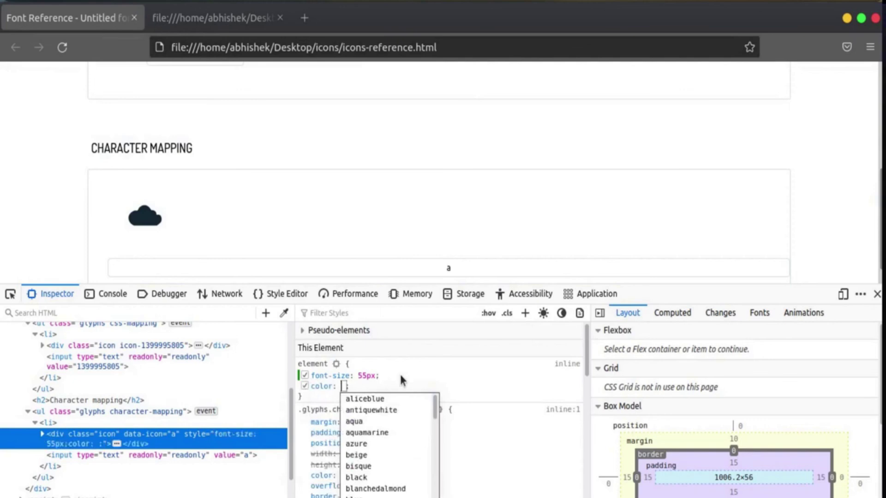
{"action": "type", "text": "red"}
{"action": "key", "text": "Return"}
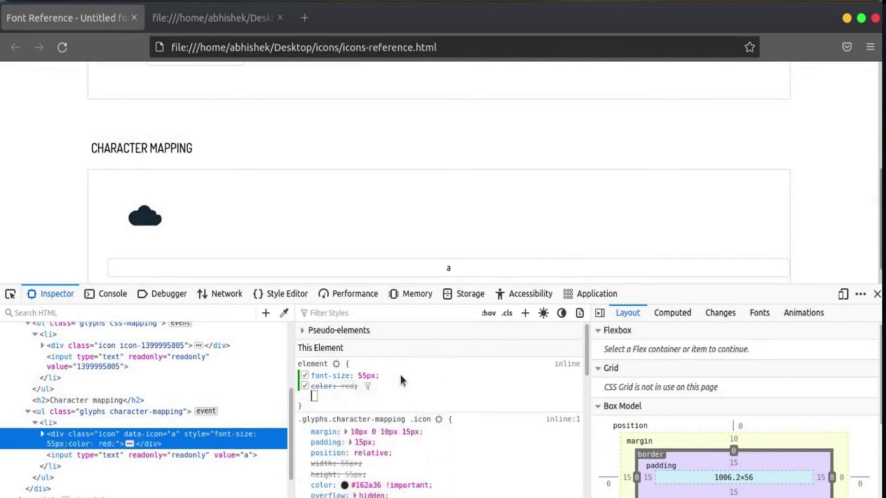
{"action": "scroll", "coordinate": [400, 376], "scroll_direction": "down", "scroll_amount": 3}
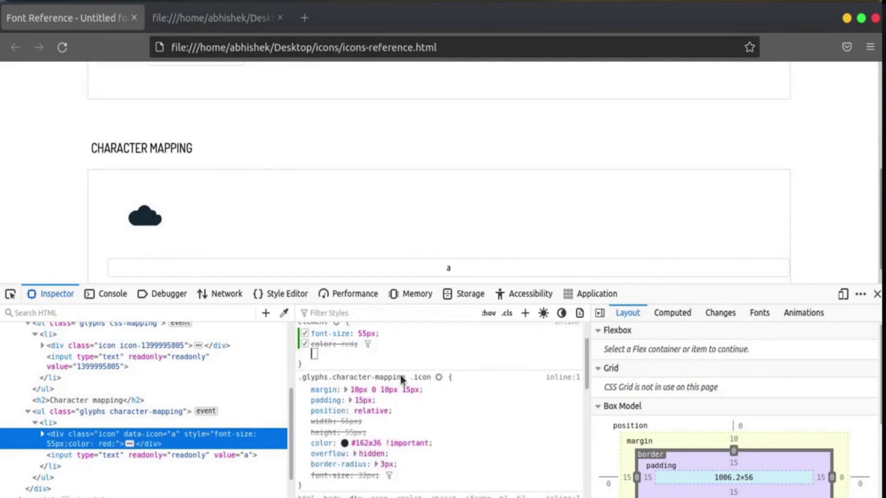
{"action": "left_click", "coordinate": [306, 424]}
{"action": "left_click", "coordinate": [305, 417]}
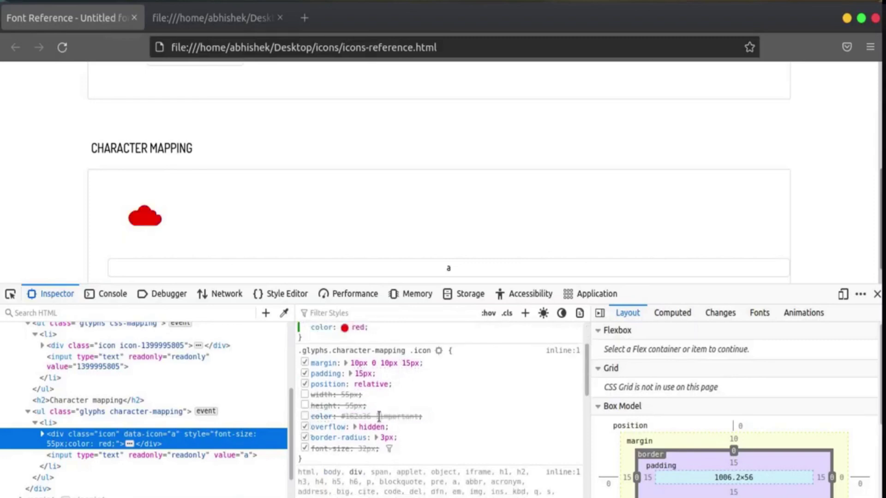
Step: Open the icon's class attribute without changing it, then begin another new property
{"action": "scroll", "coordinate": [379, 415], "scroll_direction": "up", "scroll_amount": 3}
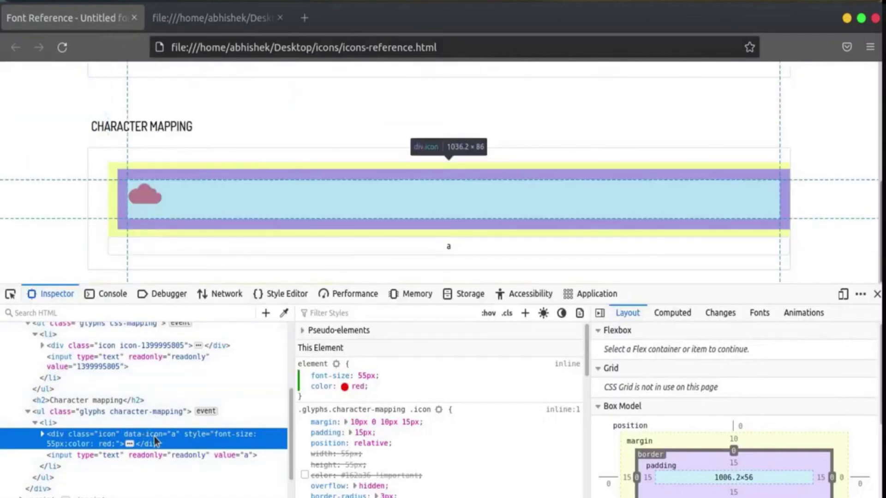
{"action": "double_click", "coordinate": [107, 435]}
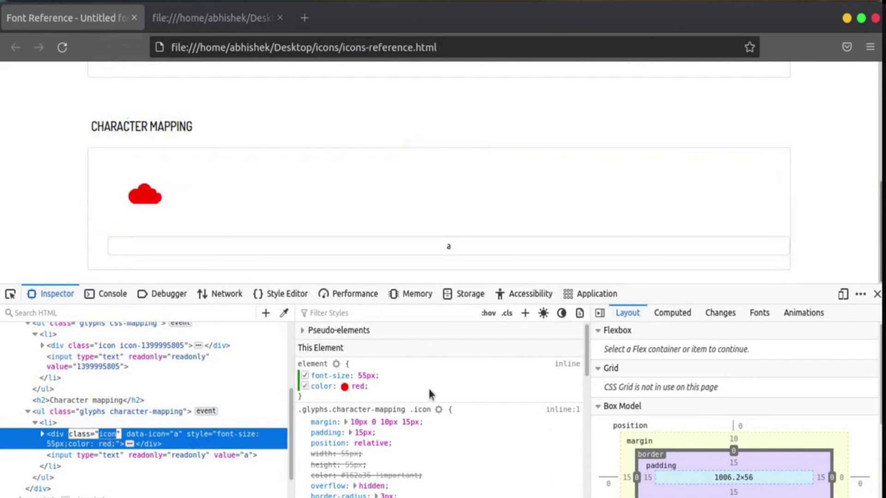
{"action": "left_click", "coordinate": [425, 388]}
{"action": "left_click", "coordinate": [425, 388]}
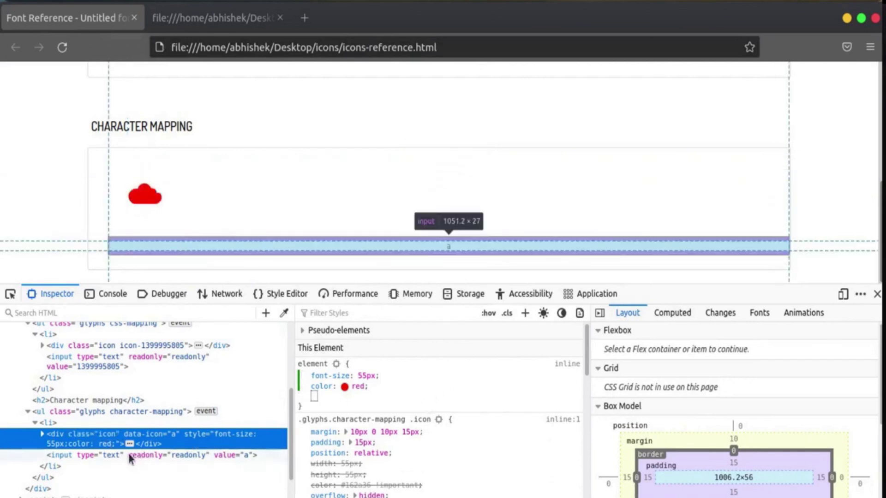